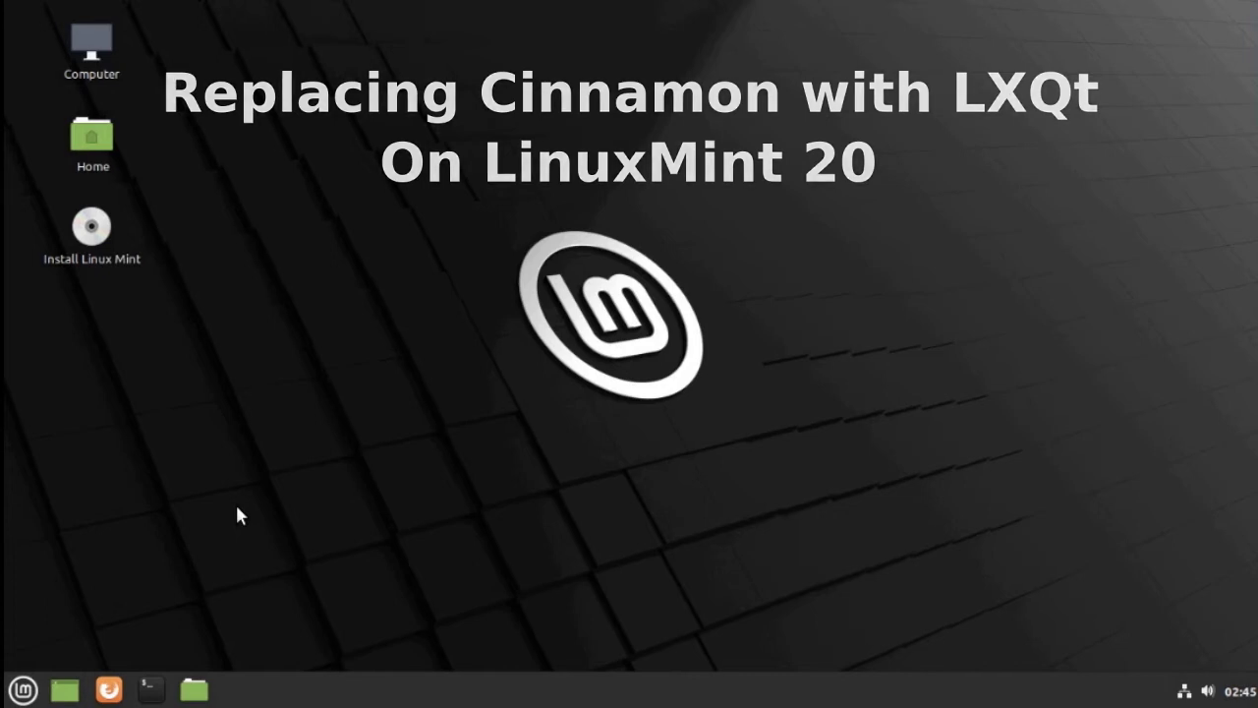
# - Install Linux Mint, restart, log in, dismiss Welcome, and show LXQt-Installation.txt in Xed
pyautogui.doubleClick(87, 244)
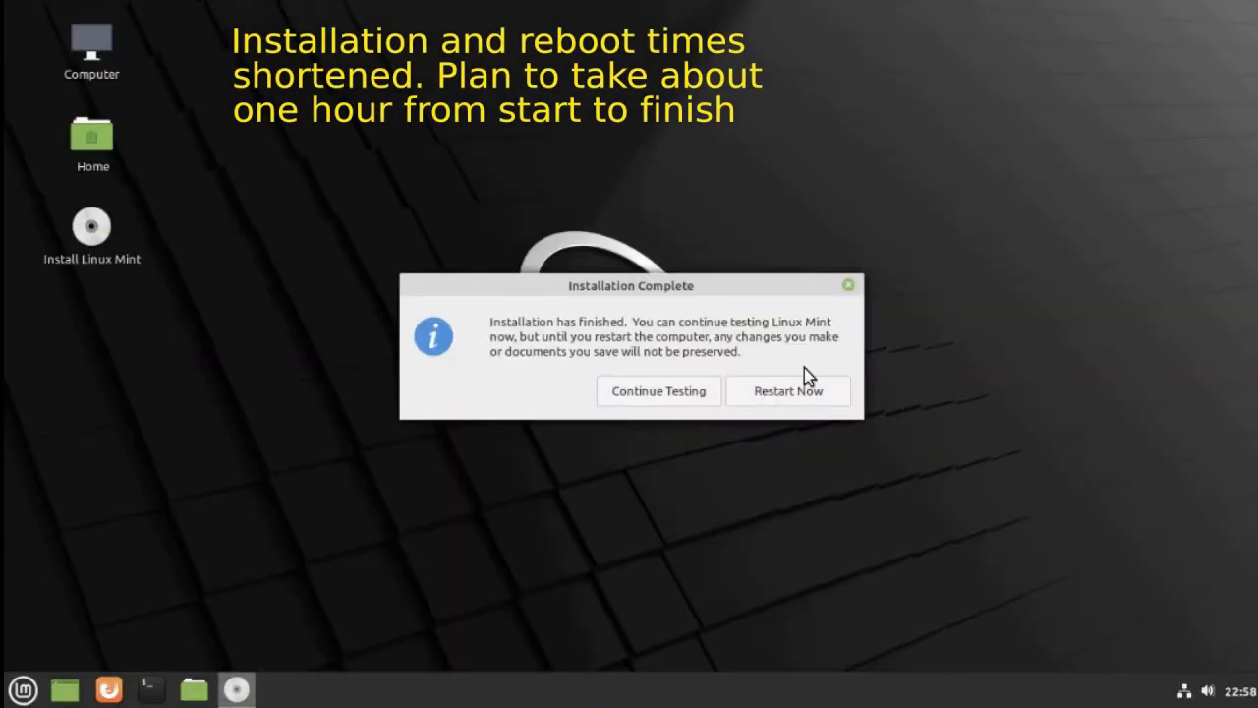
pyautogui.click(805, 391)
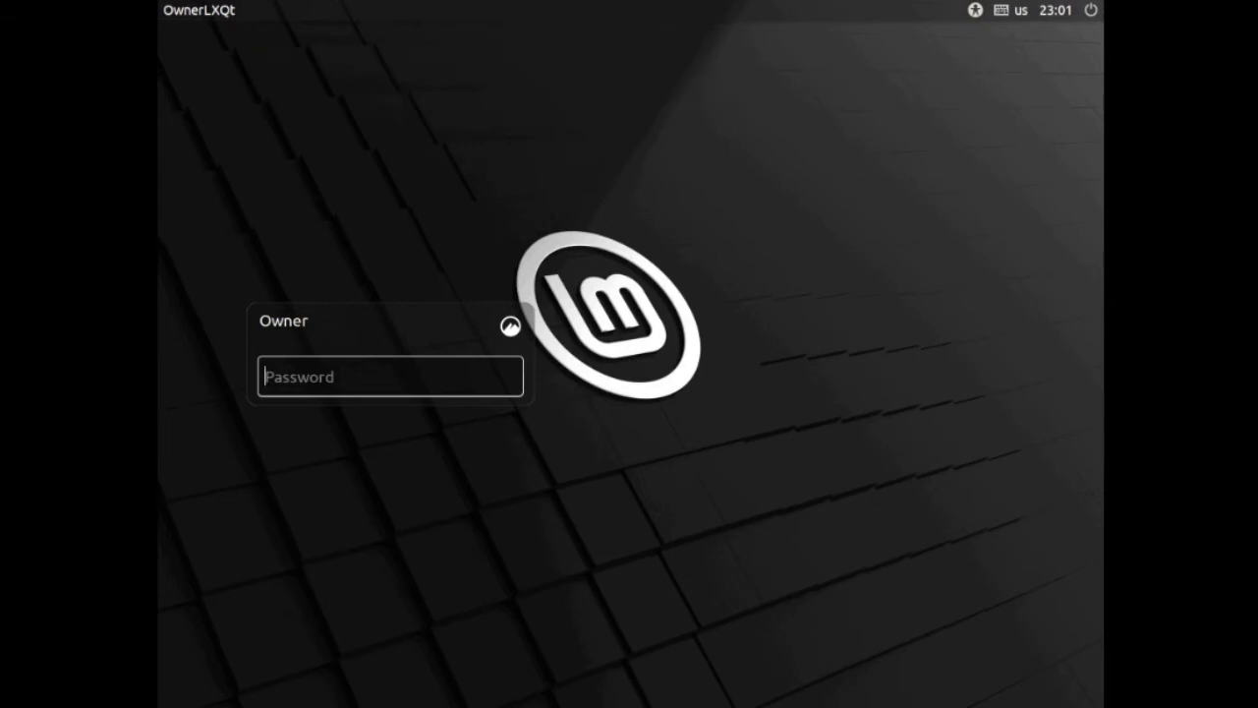
pyautogui.write('•••••')
pyautogui.press('Return')
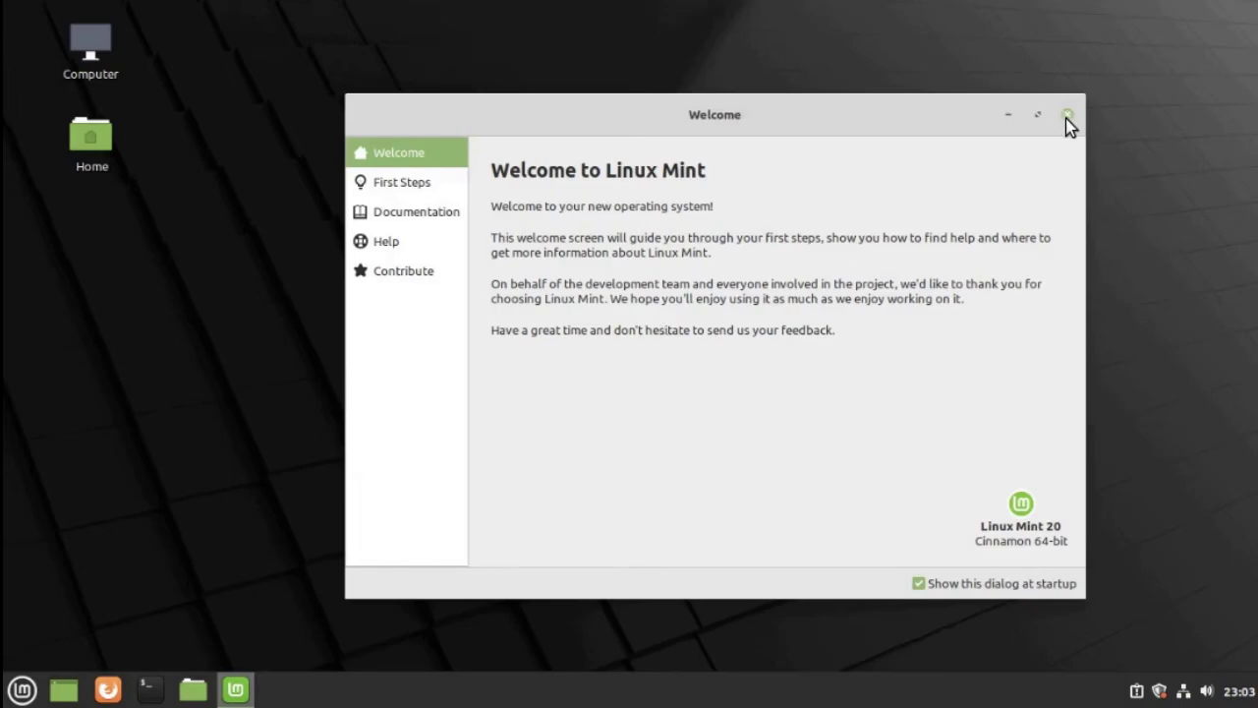
pyautogui.click(1067, 116)
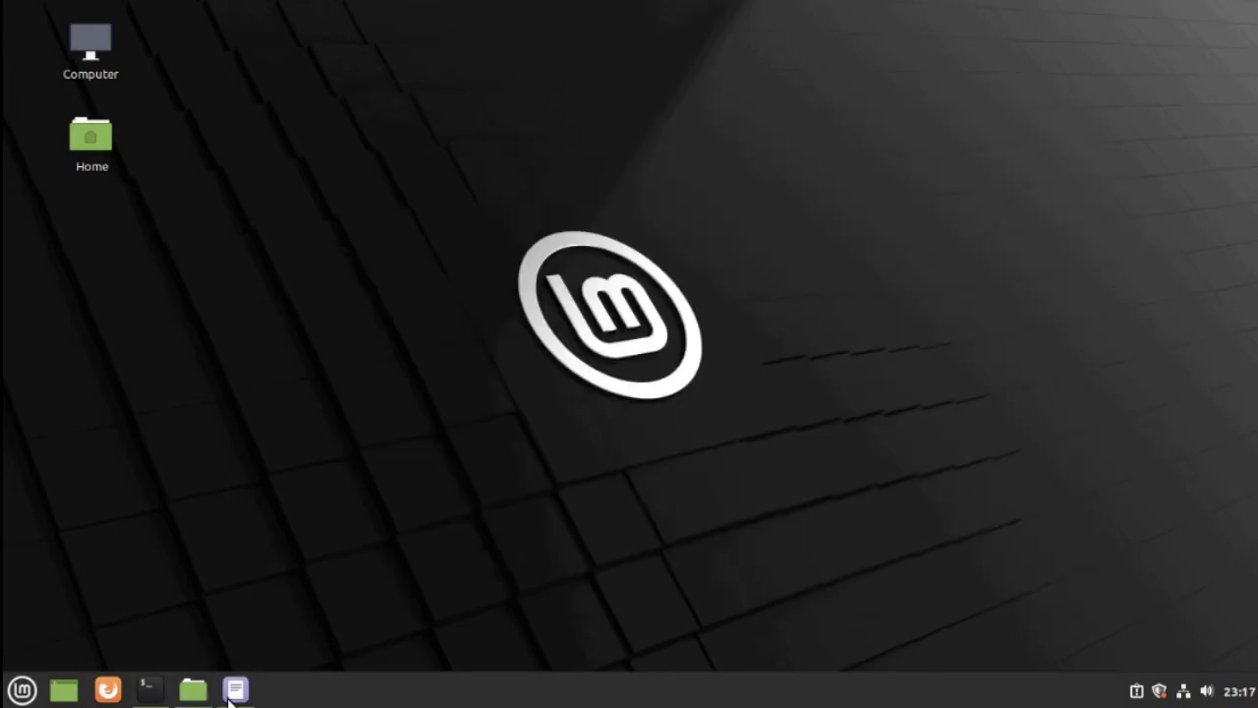
pyautogui.click(234, 691)
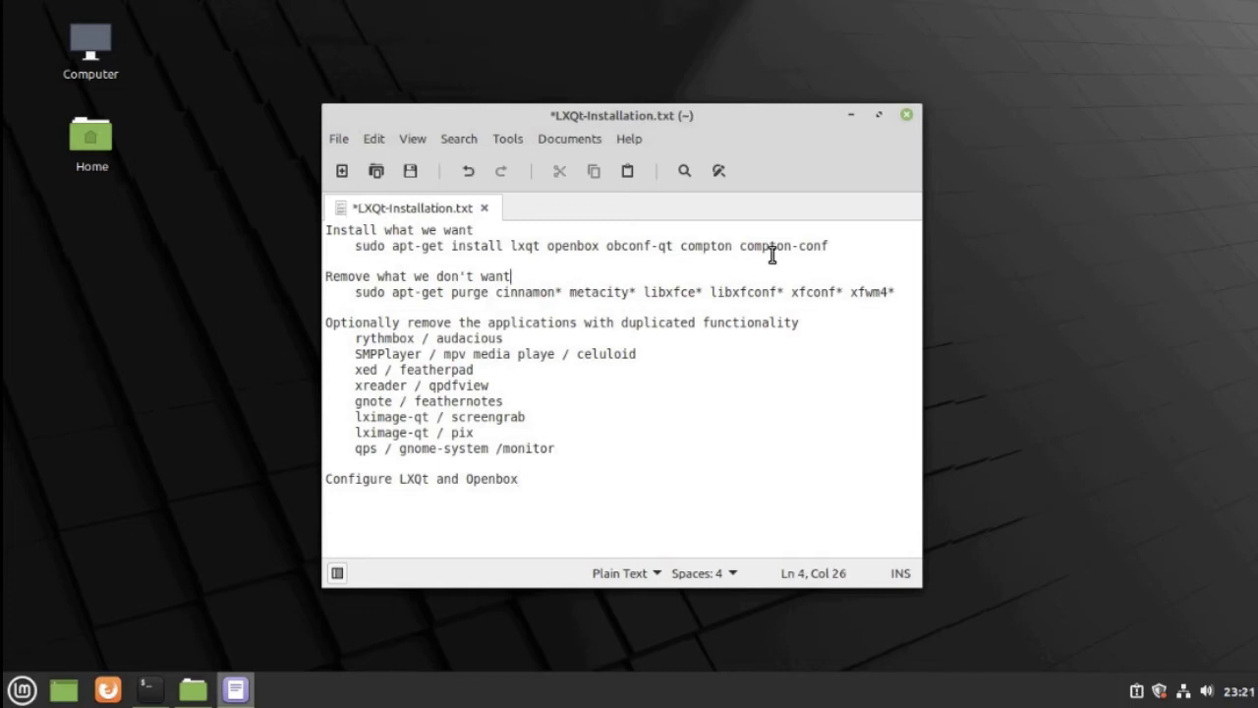
# - Copy the corrected apt-get install command on line 2 of LXQt-Installation.txt
pyautogui.moveTo(828, 246); pyautogui.dragTo(354, 246)
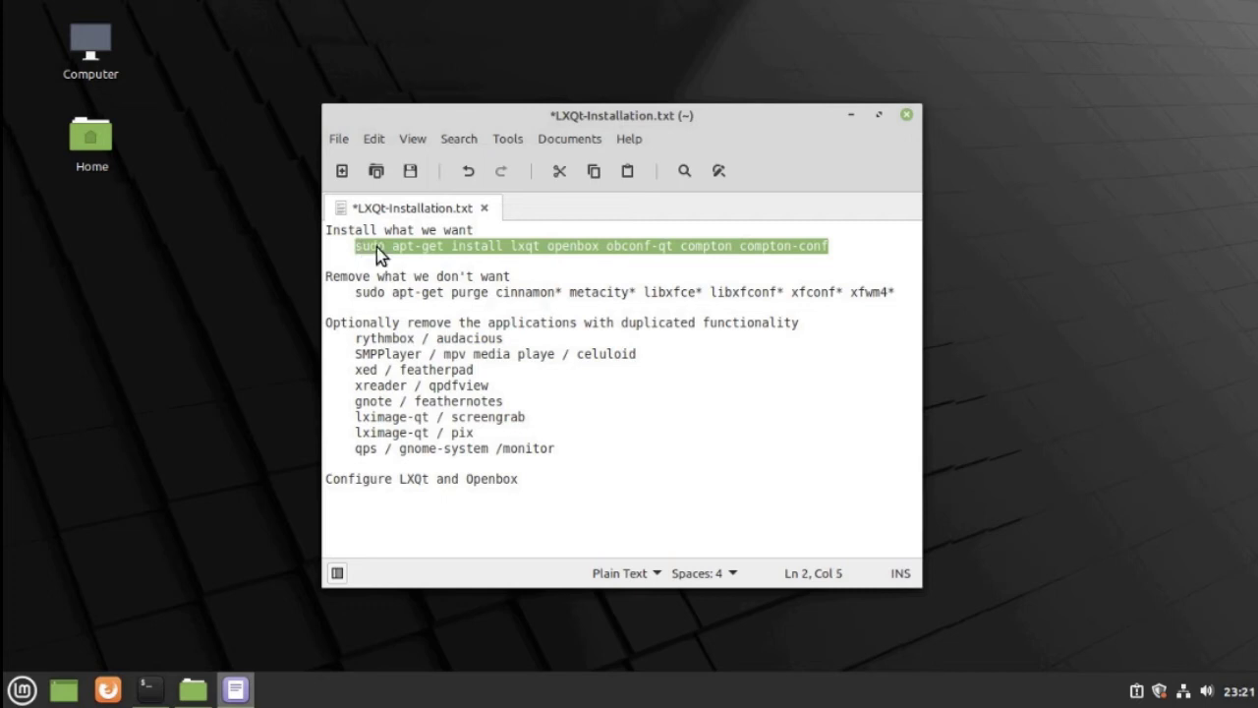
pyautogui.rightClick(377, 248)
pyautogui.click(418, 339)
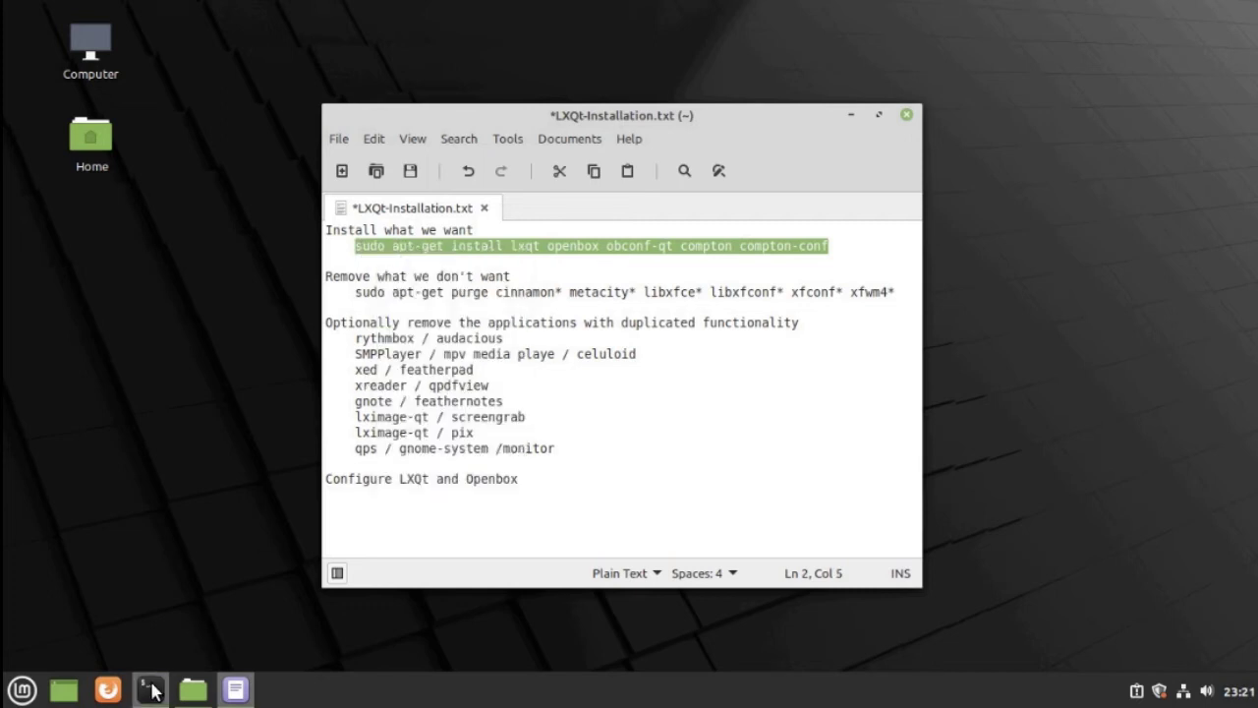
# - Paste and run the lxqt, openbox, obconf-qt, compton, compton-conf install with sudo, answering y
pyautogui.click(153, 691)
pyautogui.rightClick(330, 125)
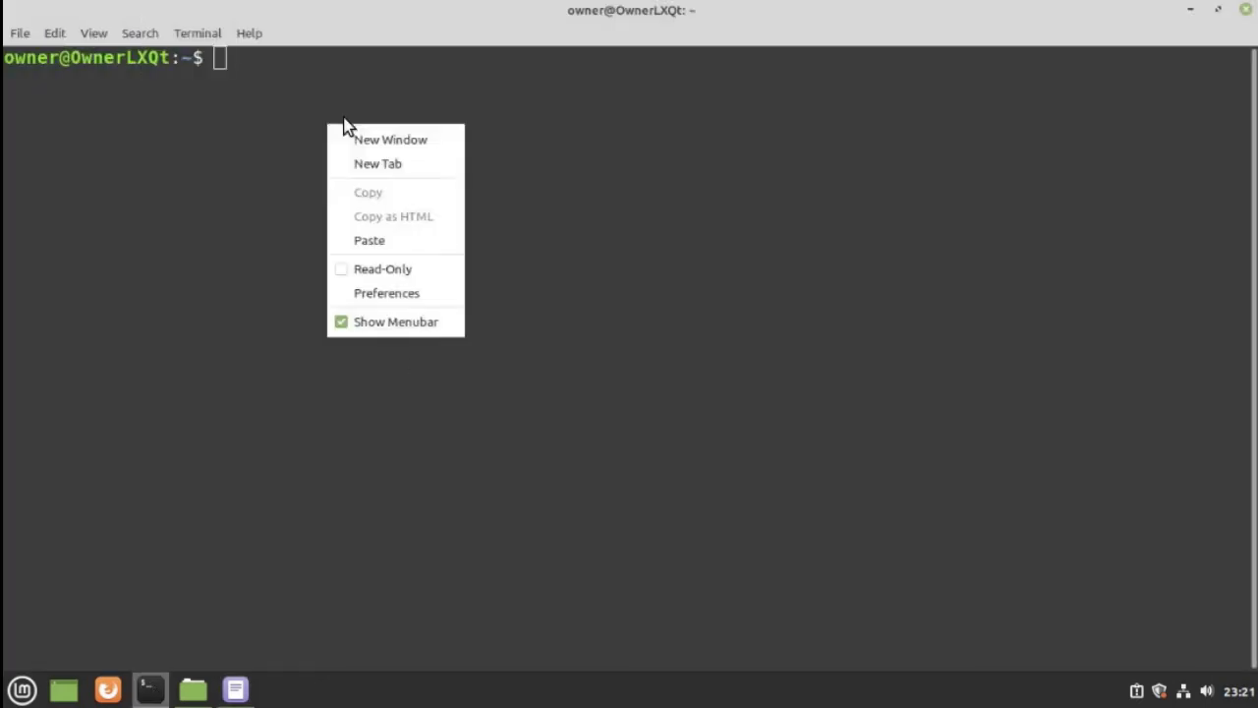
pyautogui.click(363, 240)
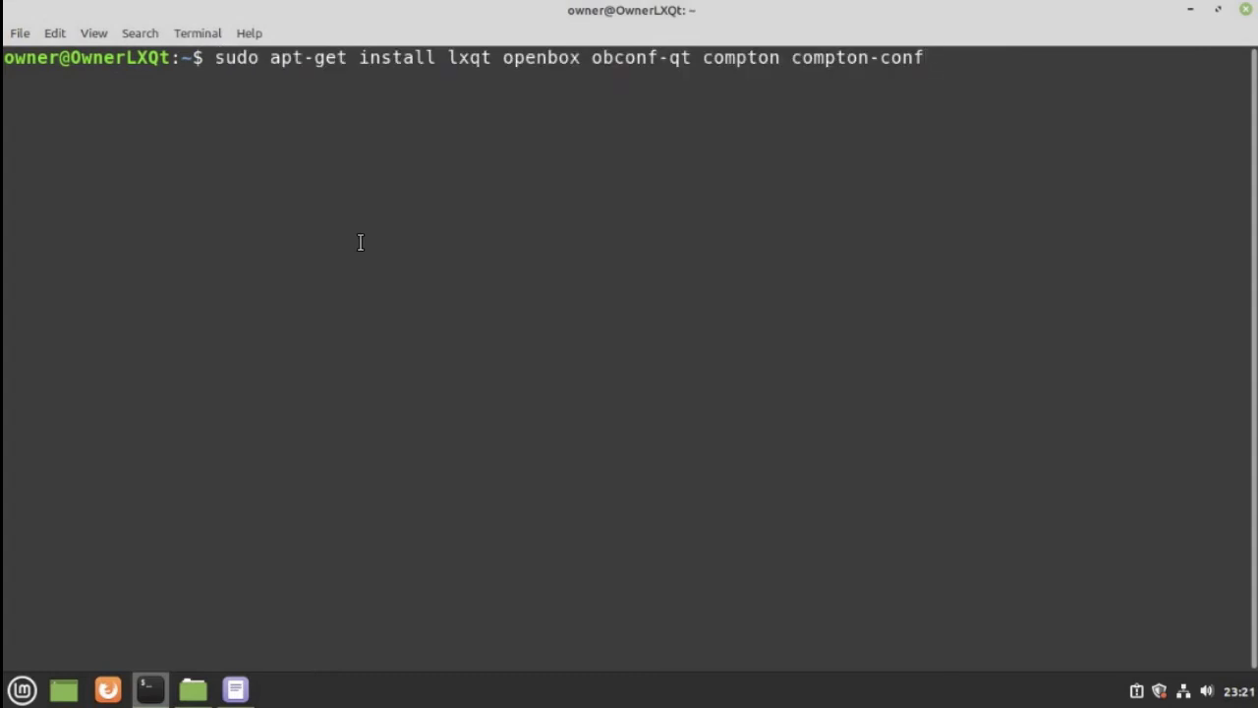
pyautogui.press('Return')
pyautogui.write('************')
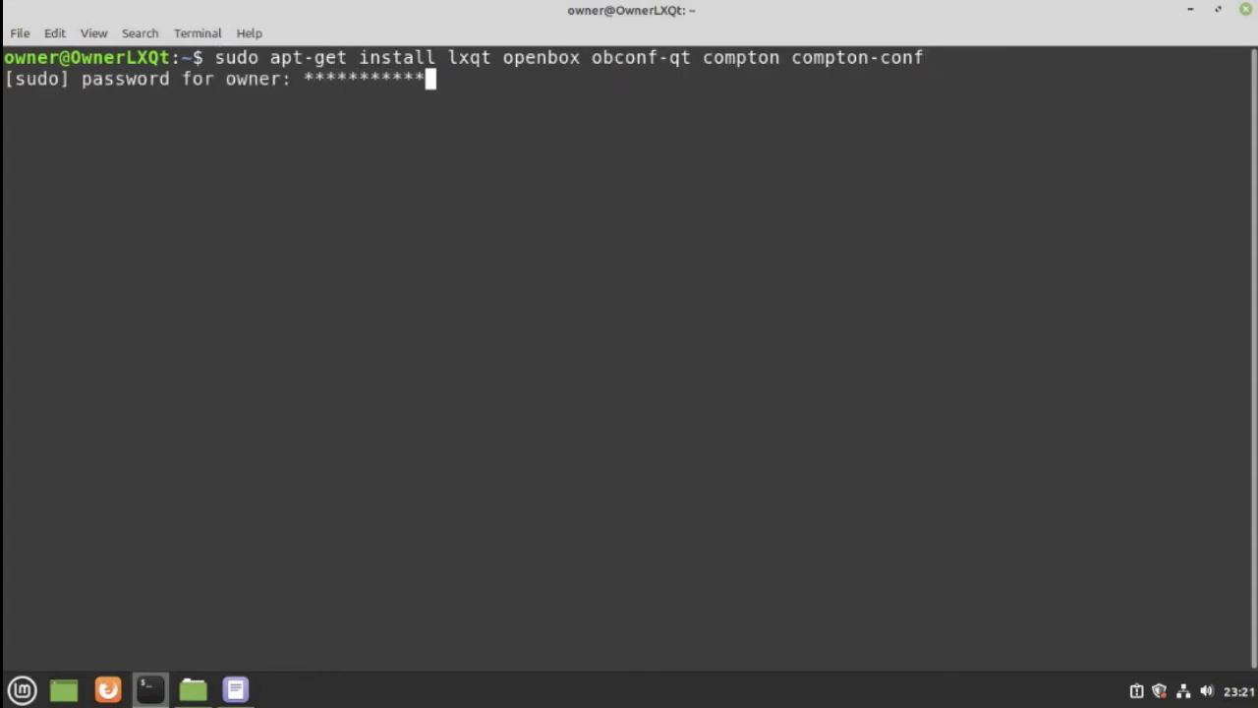
pyautogui.press('Return')
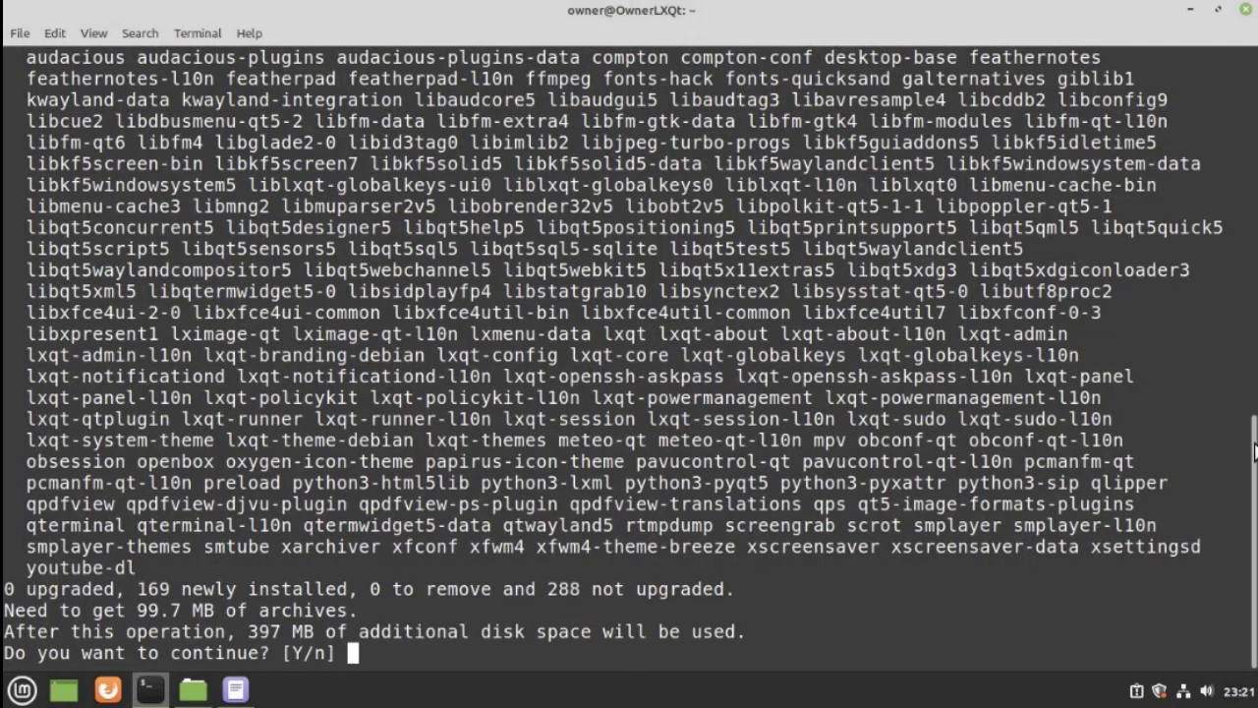
pyautogui.moveTo(1254, 450); pyautogui.dragTo(1254, 395)
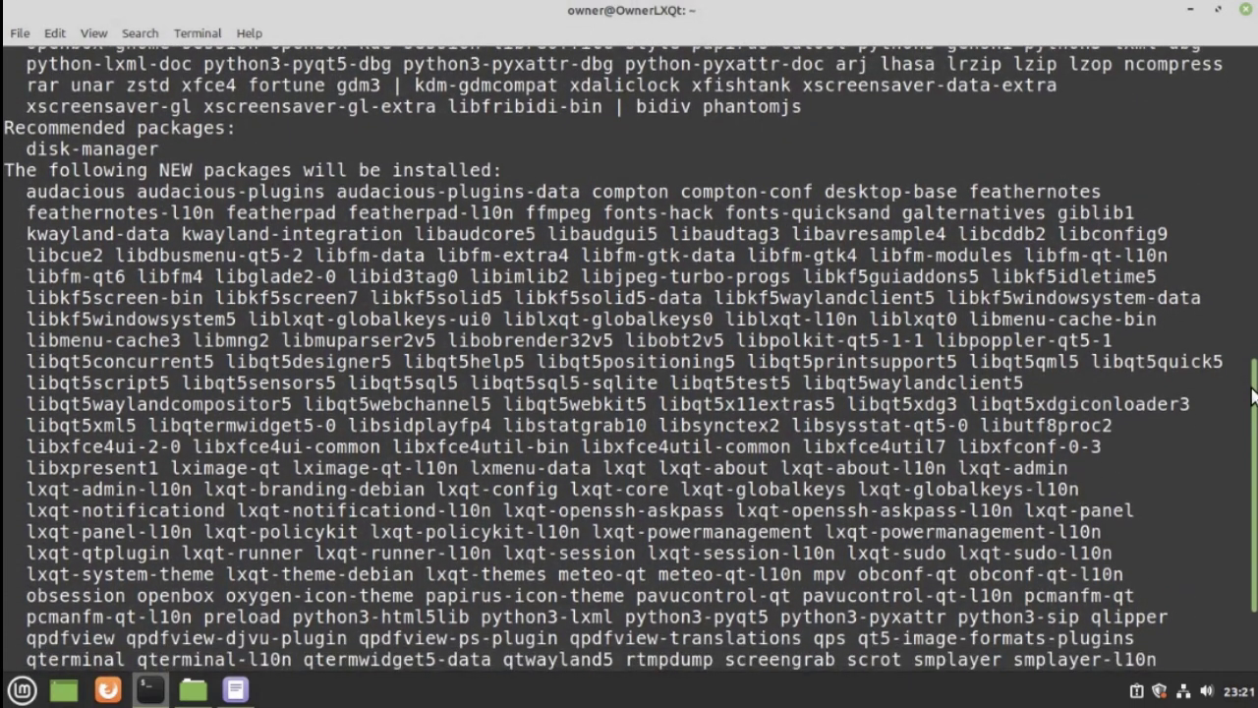
pyautogui.scroll(-3, 614, 275)
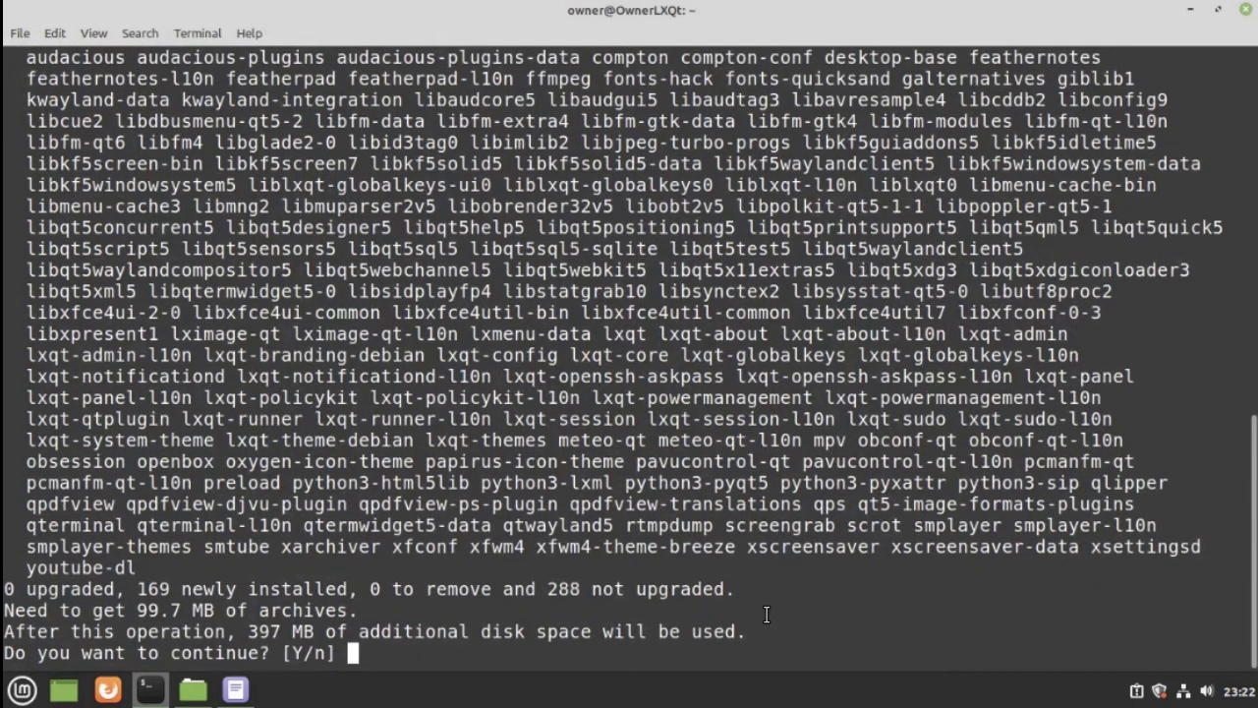
pyautogui.write('y')
pyautogui.press('Return')
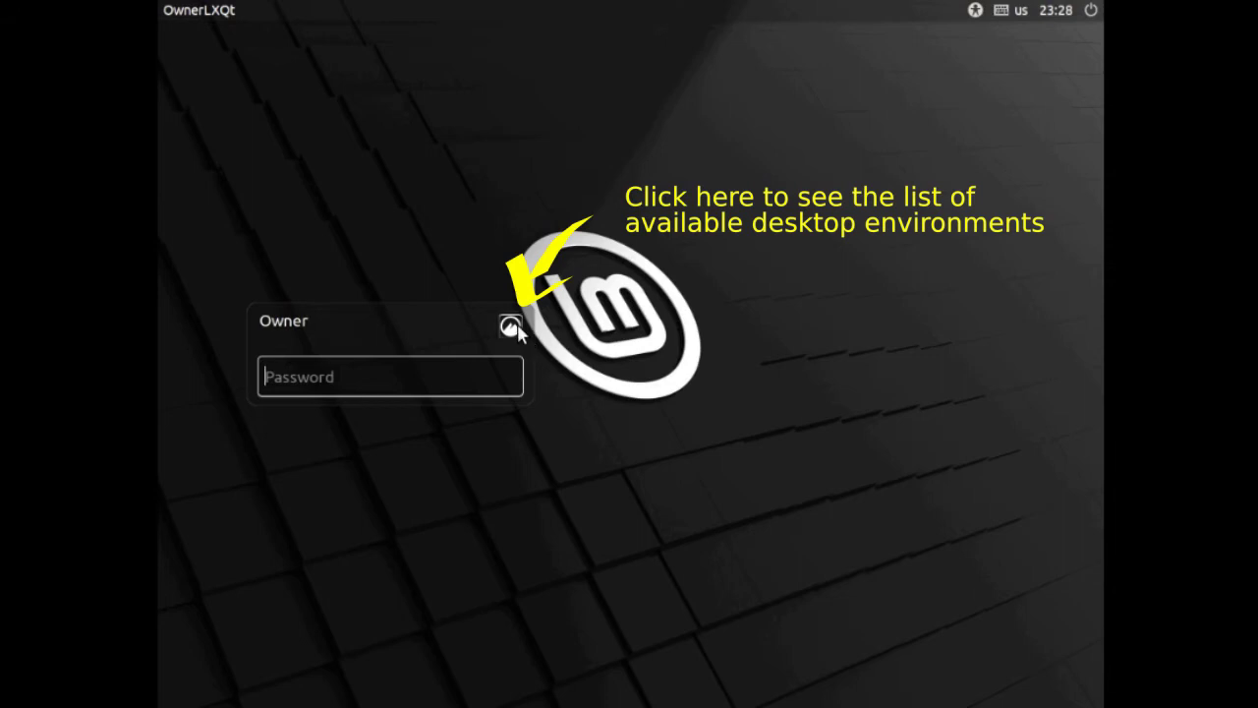
# - Log into an LXQt Desktop session and pick Openbox as its window manager
pyautogui.click(511, 327)
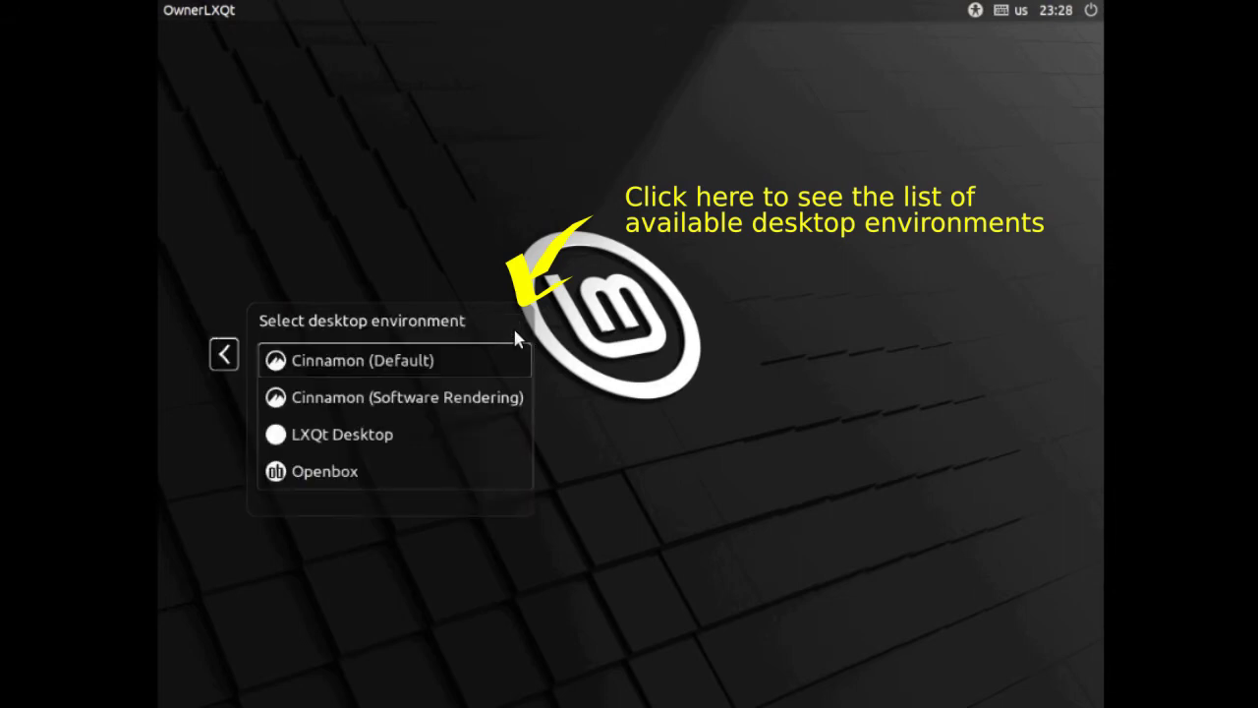
pyautogui.click(383, 444)
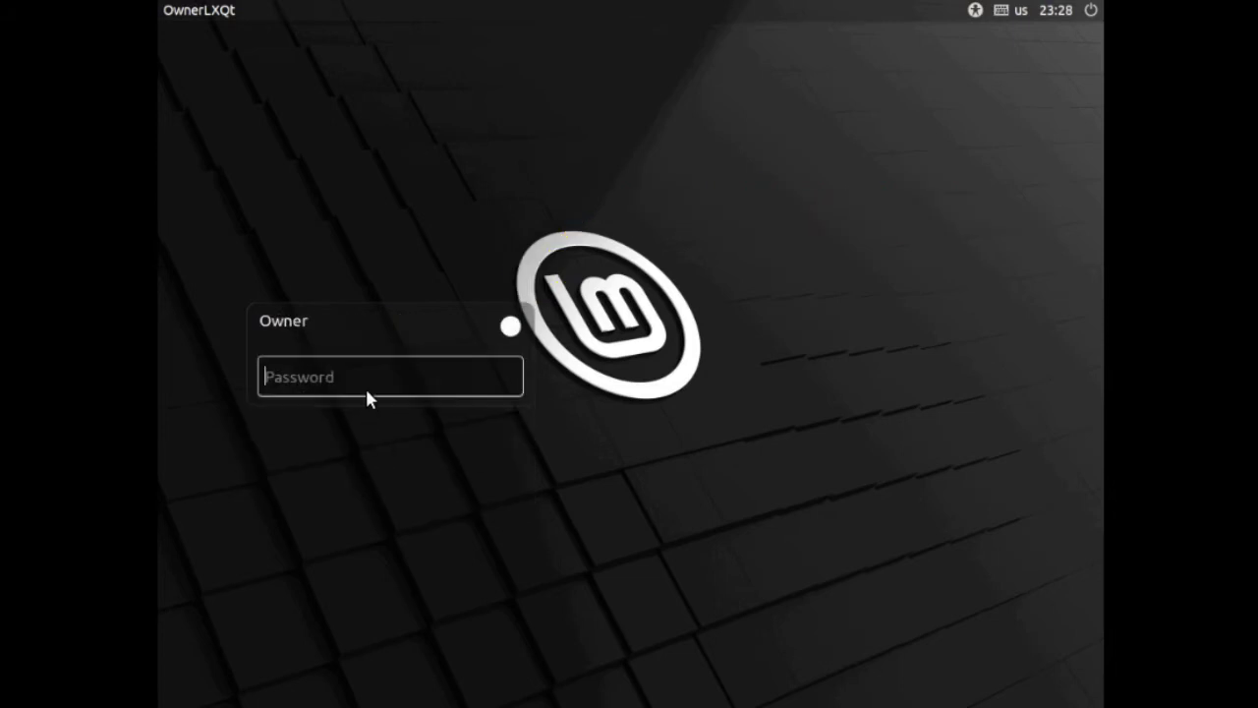
pyautogui.write('••••••••••••')
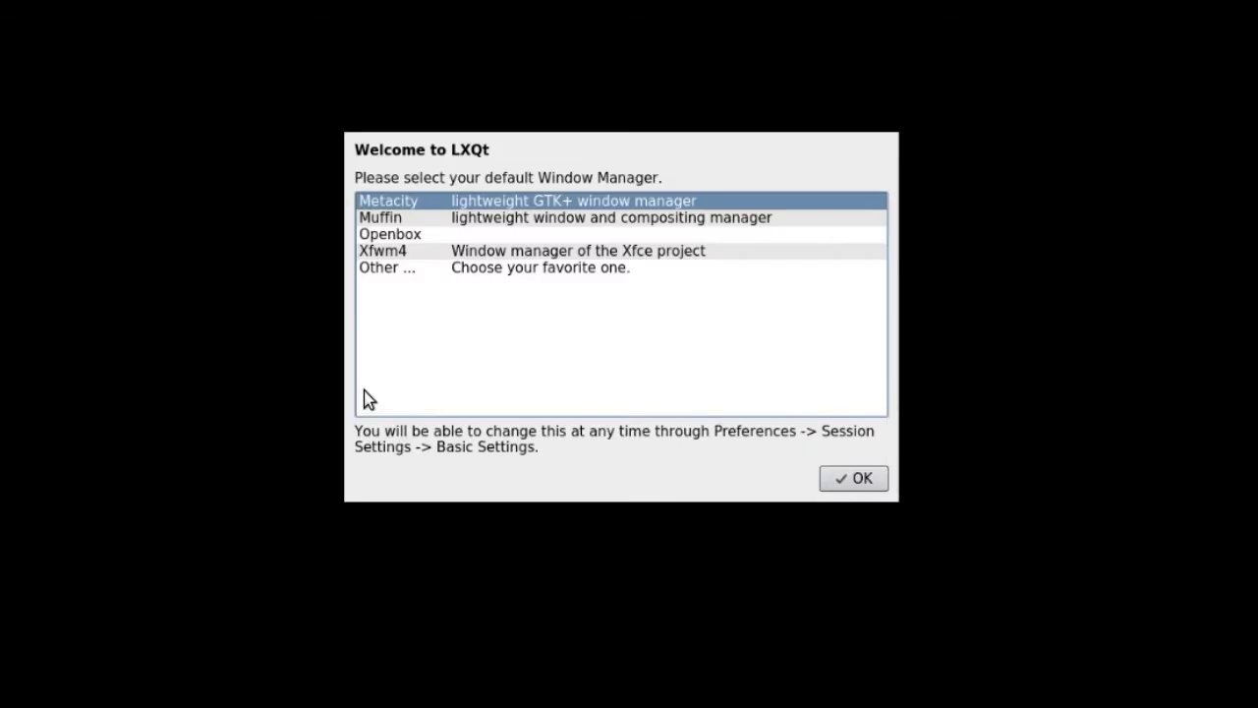
pyautogui.click(398, 232)
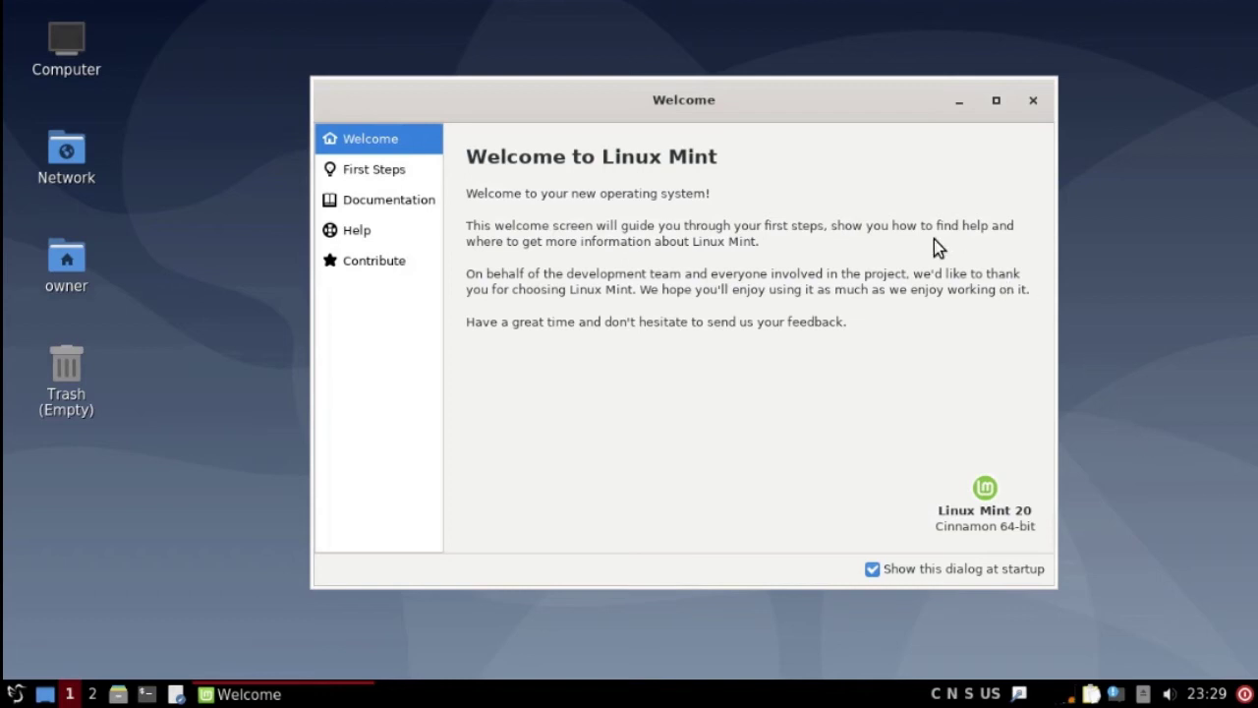
# - Browse the LXQt application menu and its submenus, then close it
pyautogui.click(15, 694)
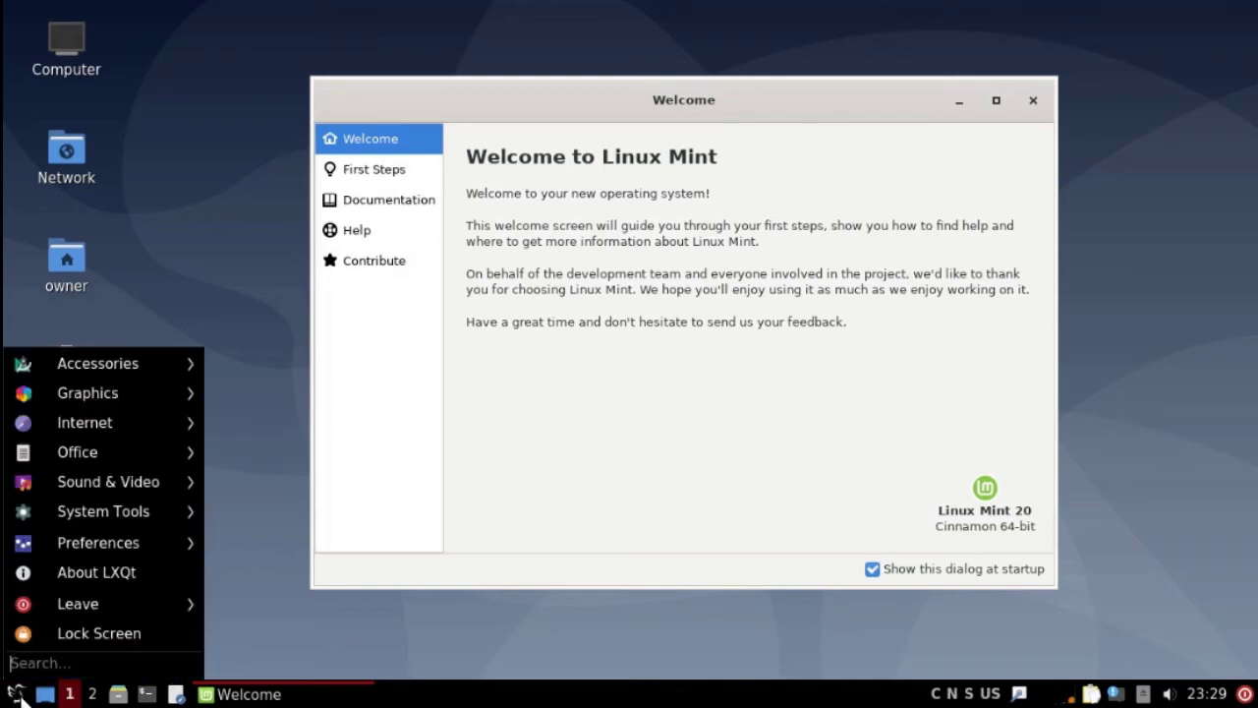
pyautogui.moveTo(107, 376)
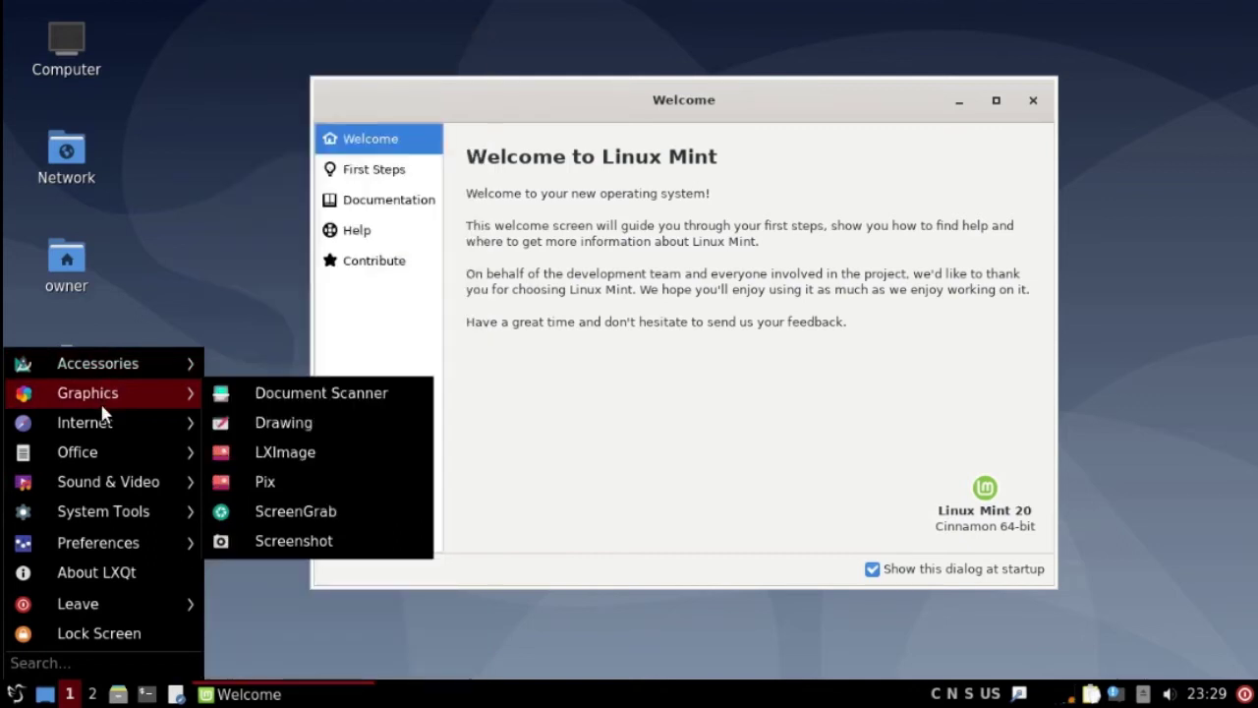
pyautogui.click(637, 637)
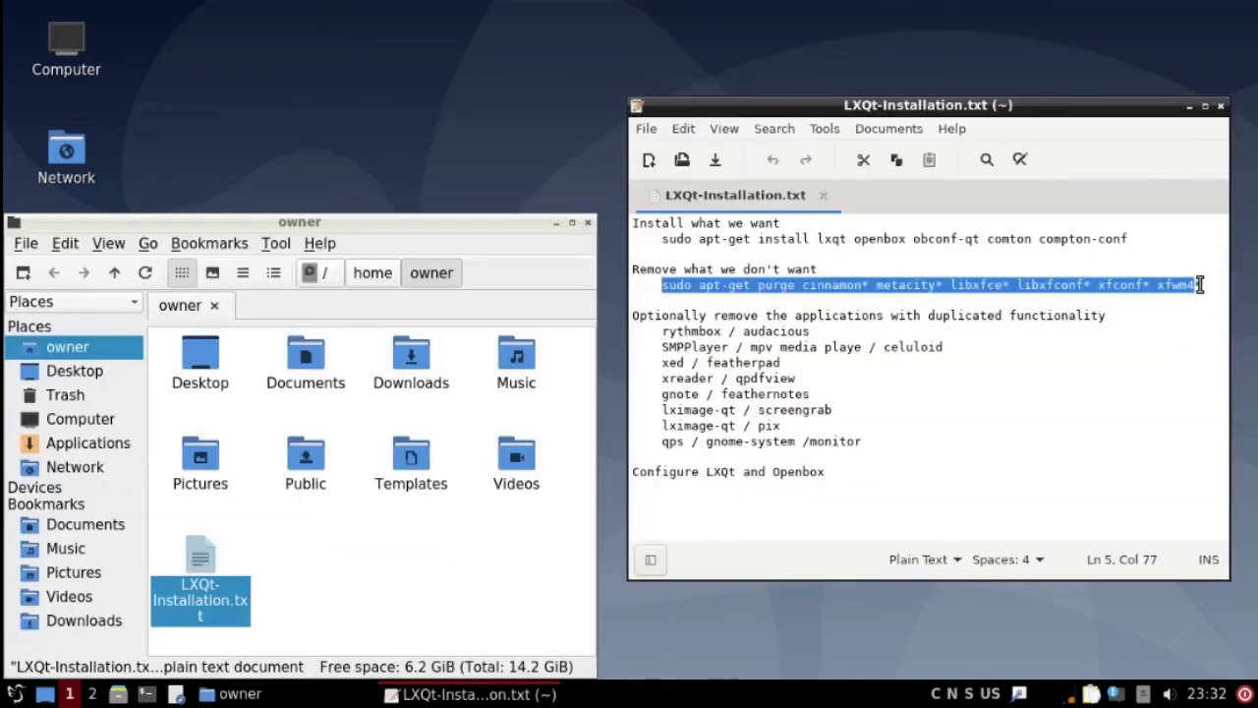
# - Copy the Cinnamon purge command and open a new terminal with enlarged text
pyautogui.moveTo(1202, 281); pyautogui.dragTo(1200, 284)
pyautogui.rightClick(1189, 284)
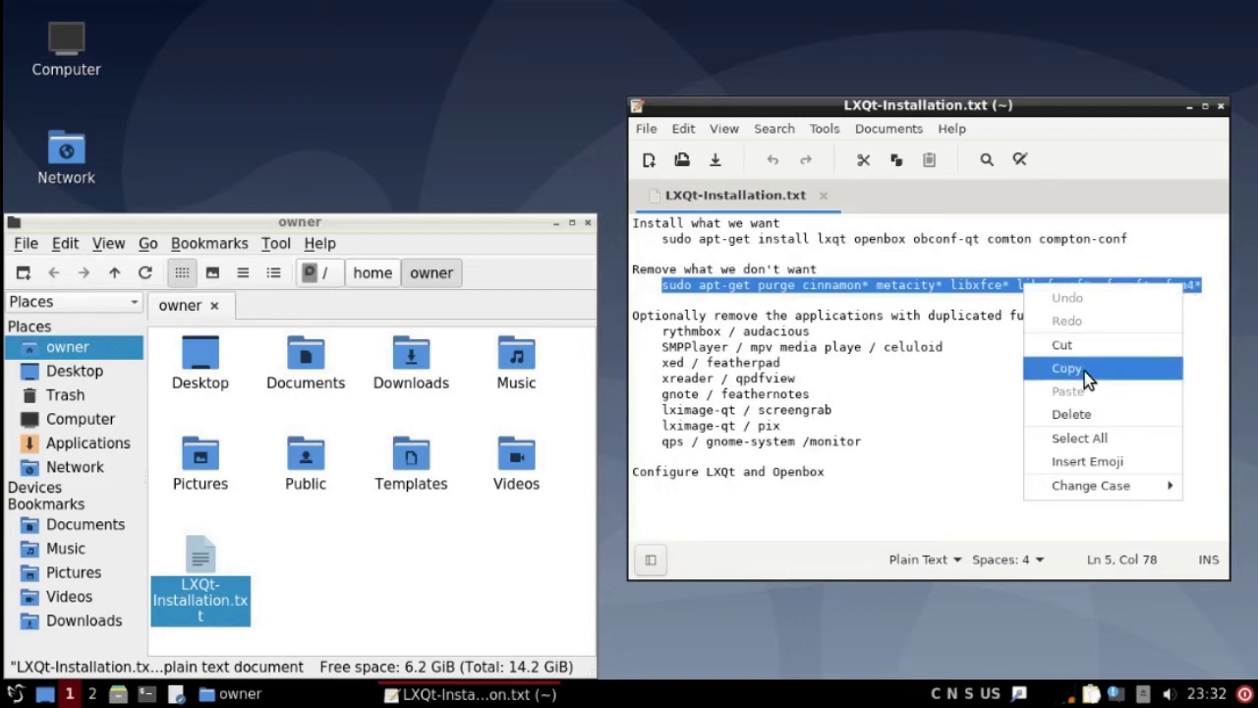
pyautogui.click(1084, 370)
pyautogui.click(147, 694)
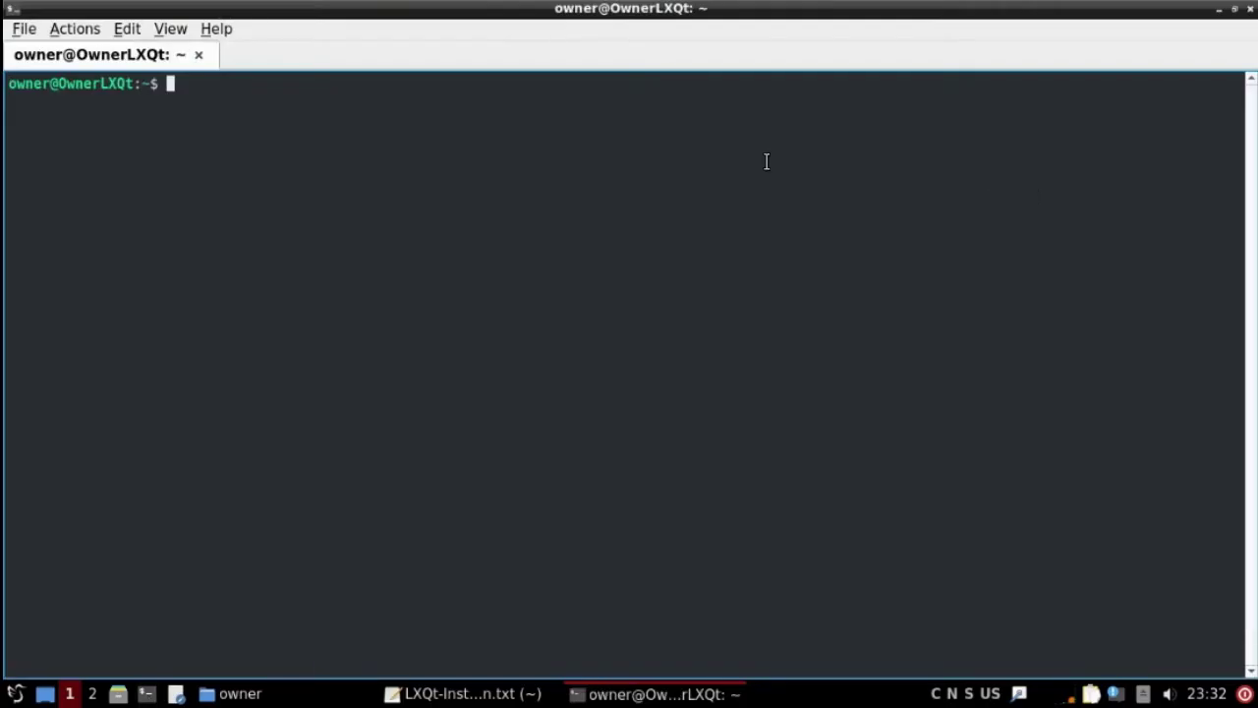
pyautogui.hotkey('ctrl', '+')
pyautogui.hotkey('ctrl', '+')
# - Paste and run the purge command with sudo, confirming removal of the listed packages with y
pyautogui.rightClick(267, 88)
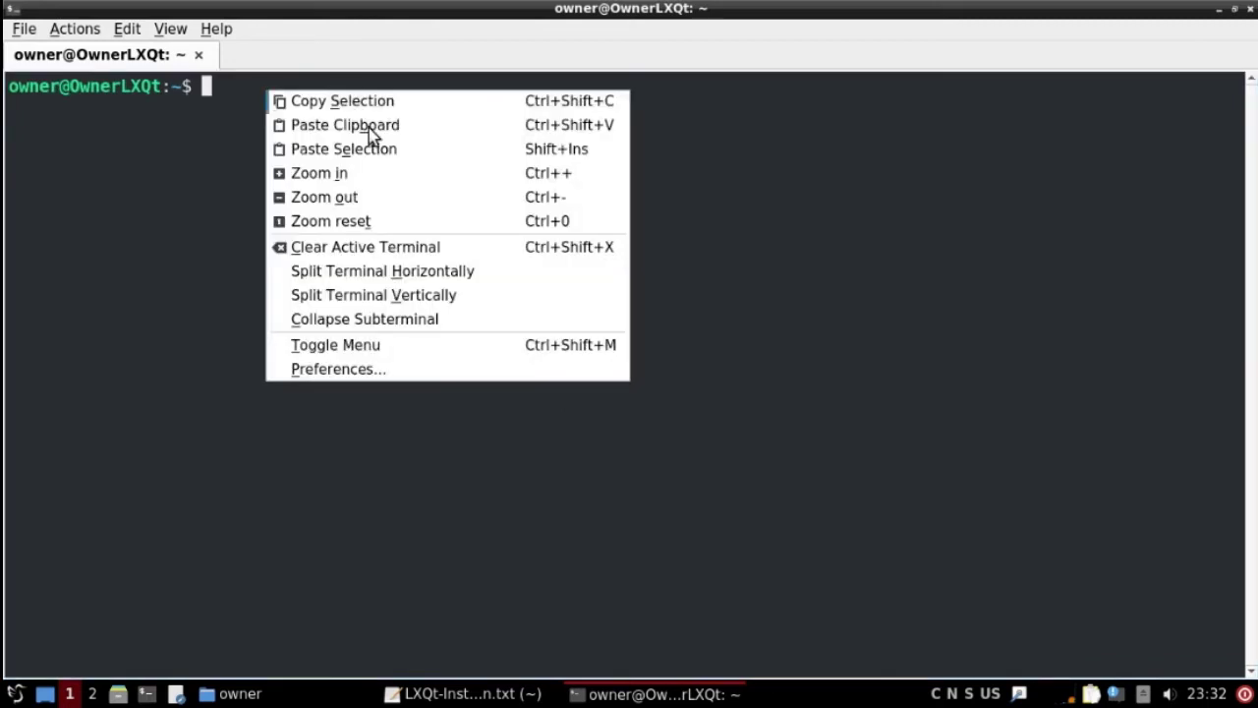
pyautogui.click(364, 127)
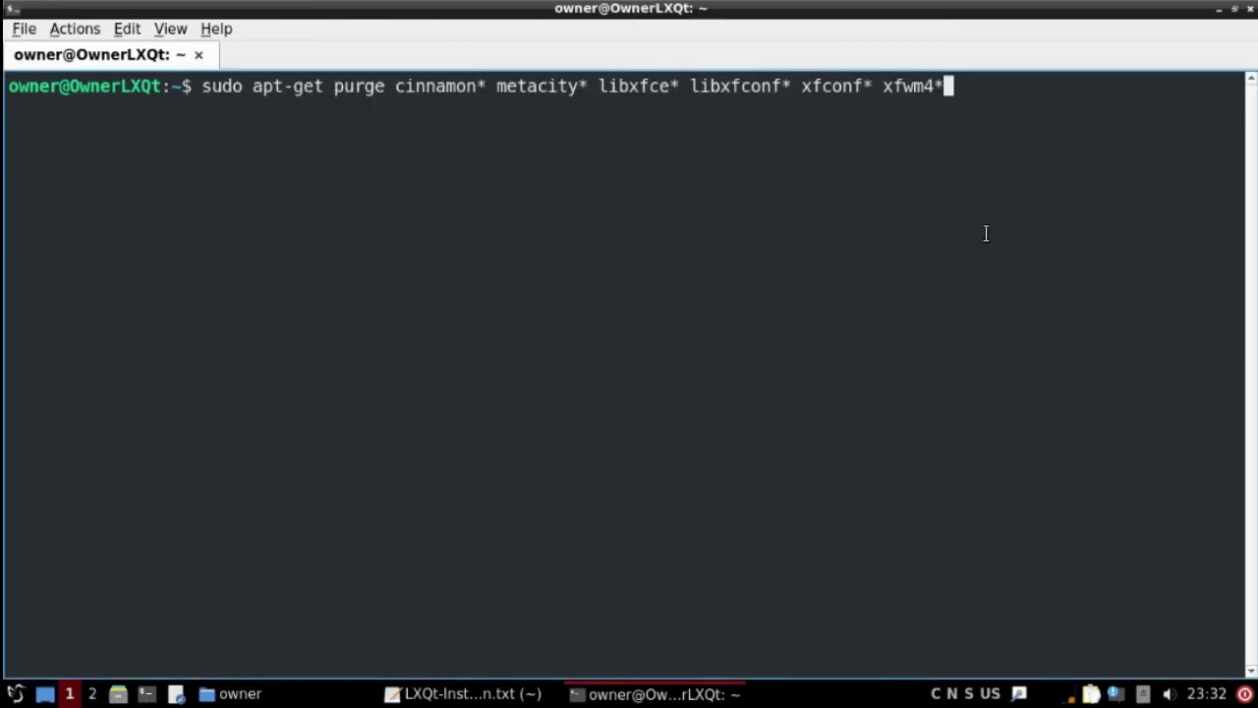
pyautogui.press('Return')
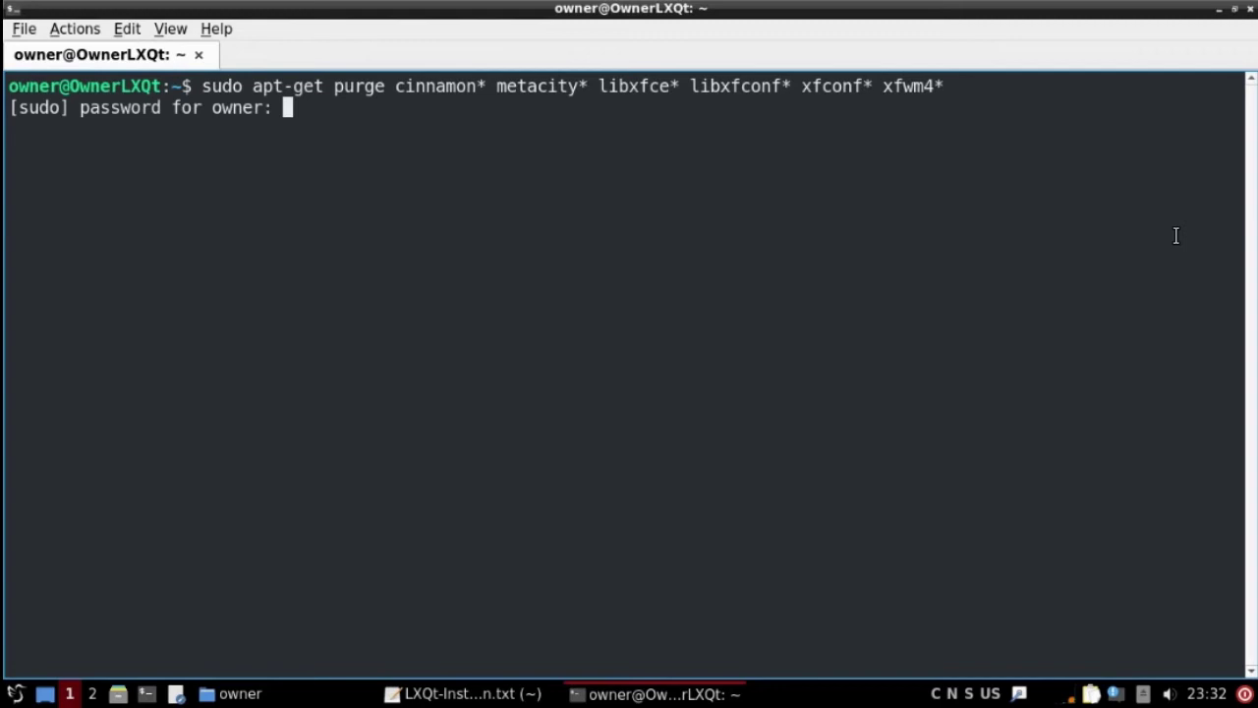
pyautogui.write('***********')
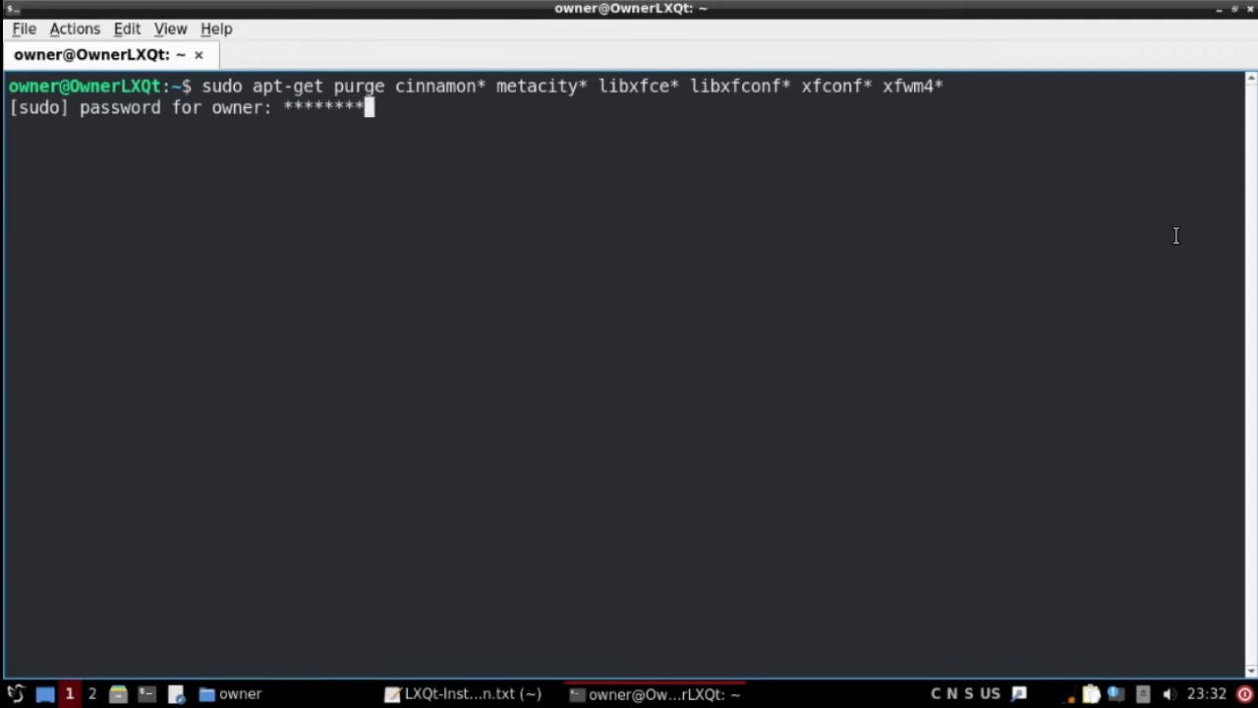
pyautogui.press('Return')
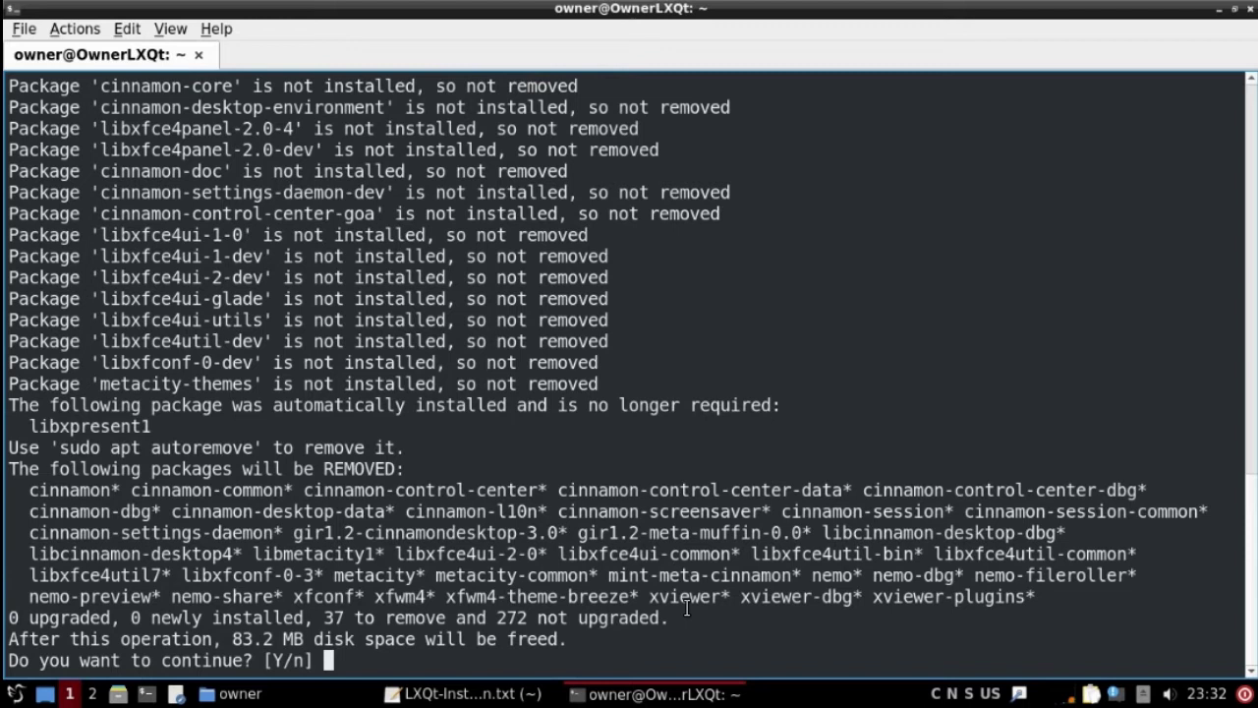
pyautogui.write('y')
pyautogui.press('Return')
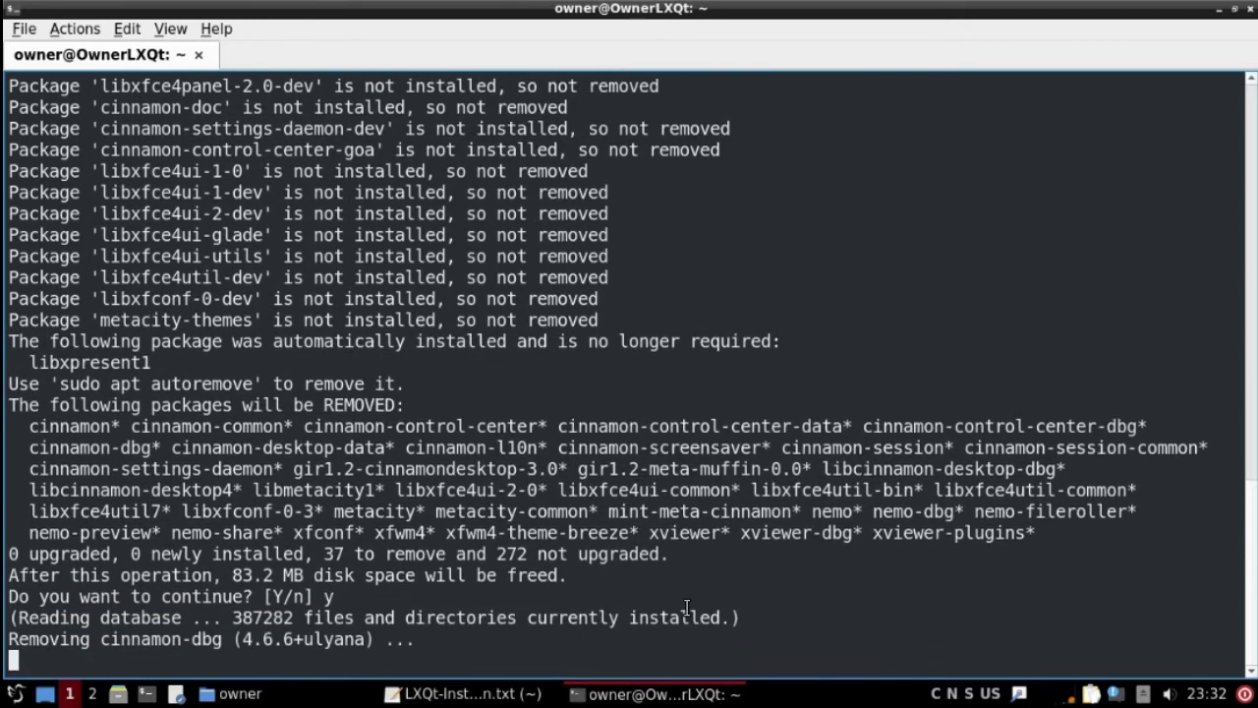
pyautogui.hotkey('ctrl', 'r')
pyautogui.hotkey('ctrl', 'r')
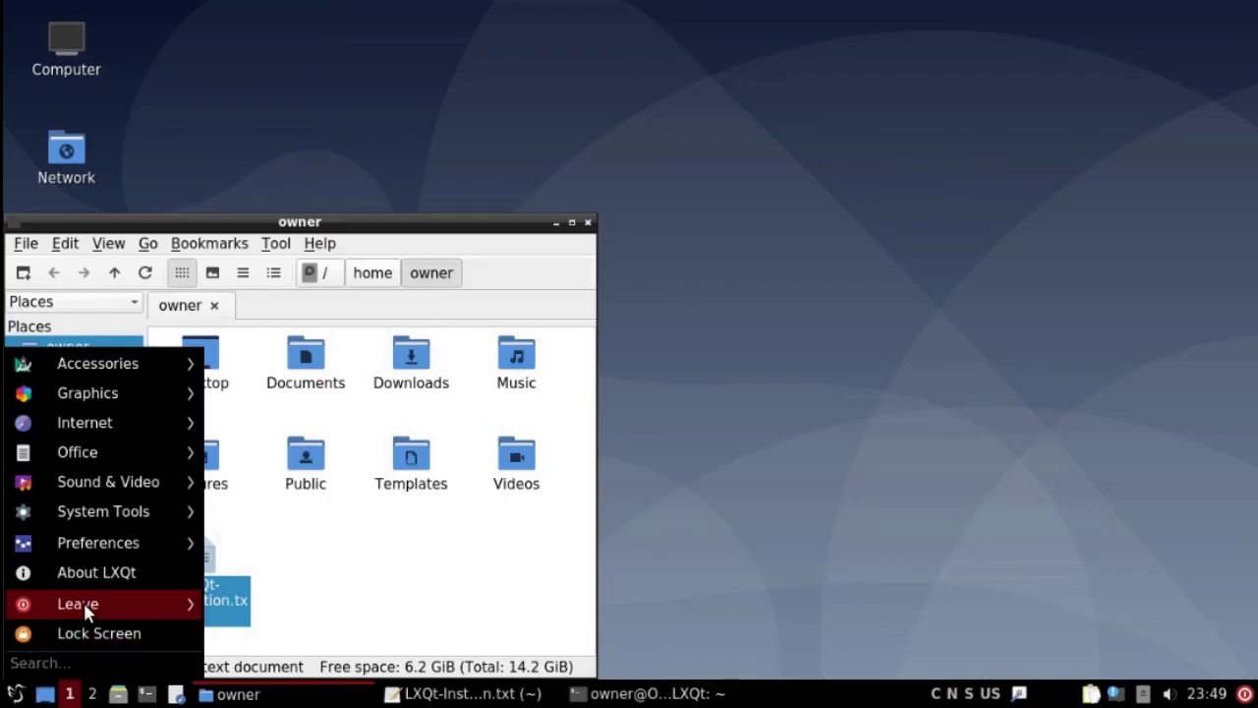
# - Reboot from the start menu's Leave submenu and confirm in the LXQt Session Reboot dialog
pyautogui.moveTo(83, 600)
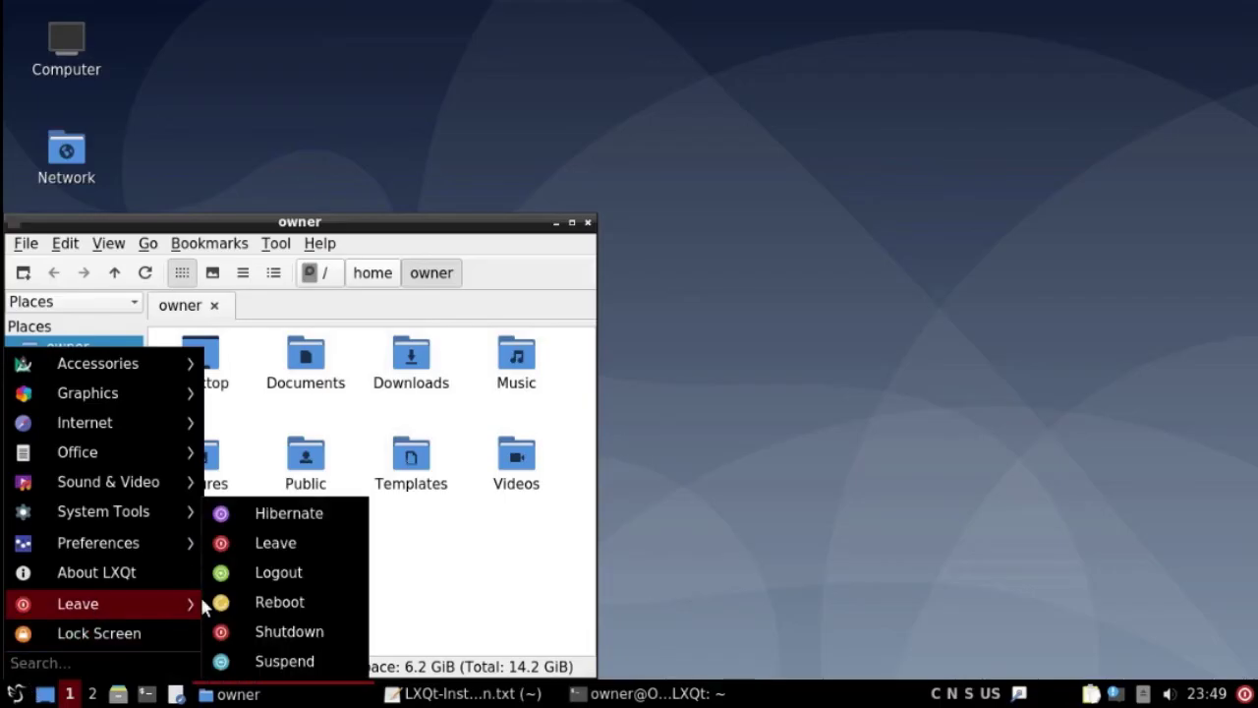
pyautogui.click(280, 602)
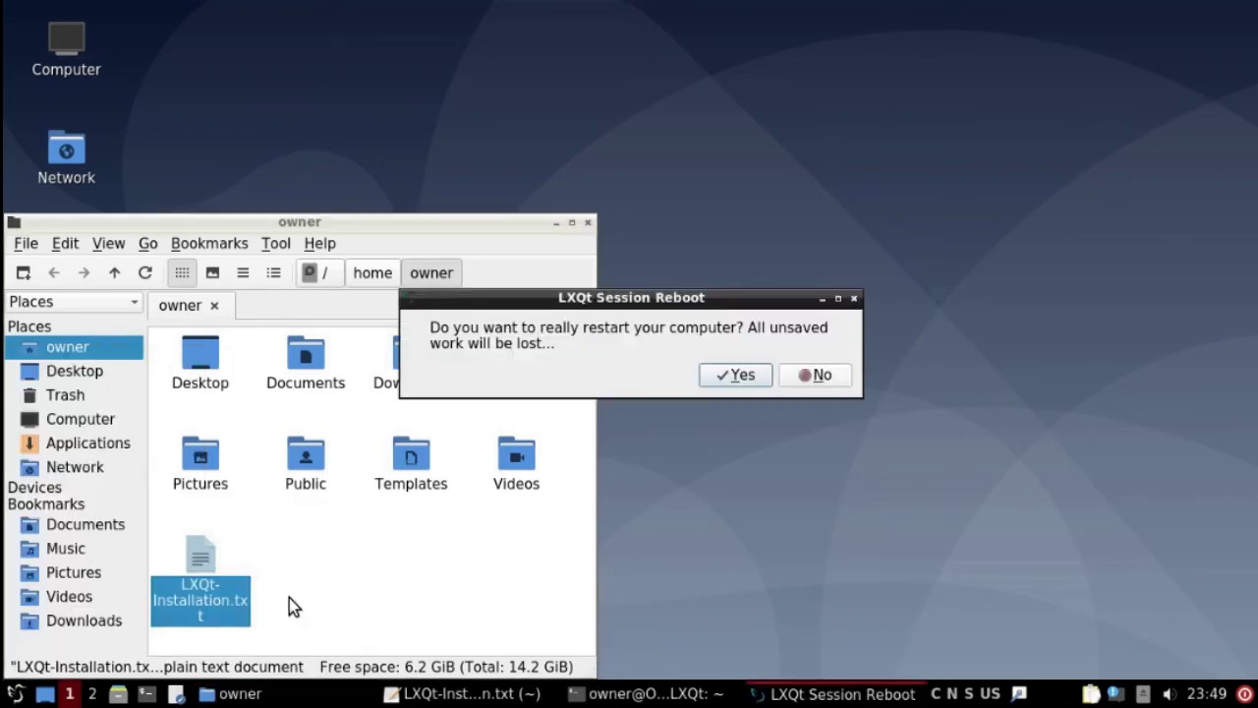
pyautogui.click(736, 375)
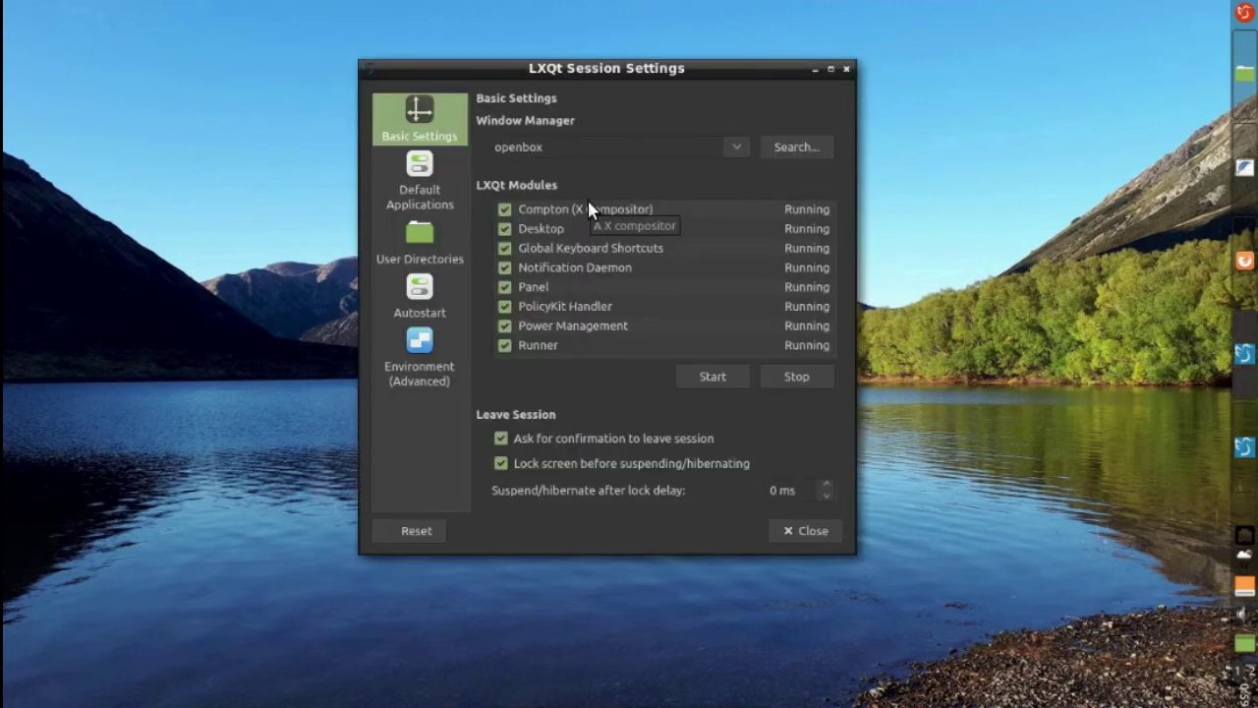
# - Review the Autostart and Environment (Advanced) pages, glance at the weather status, then close Session Settings
pyautogui.click(416, 292)
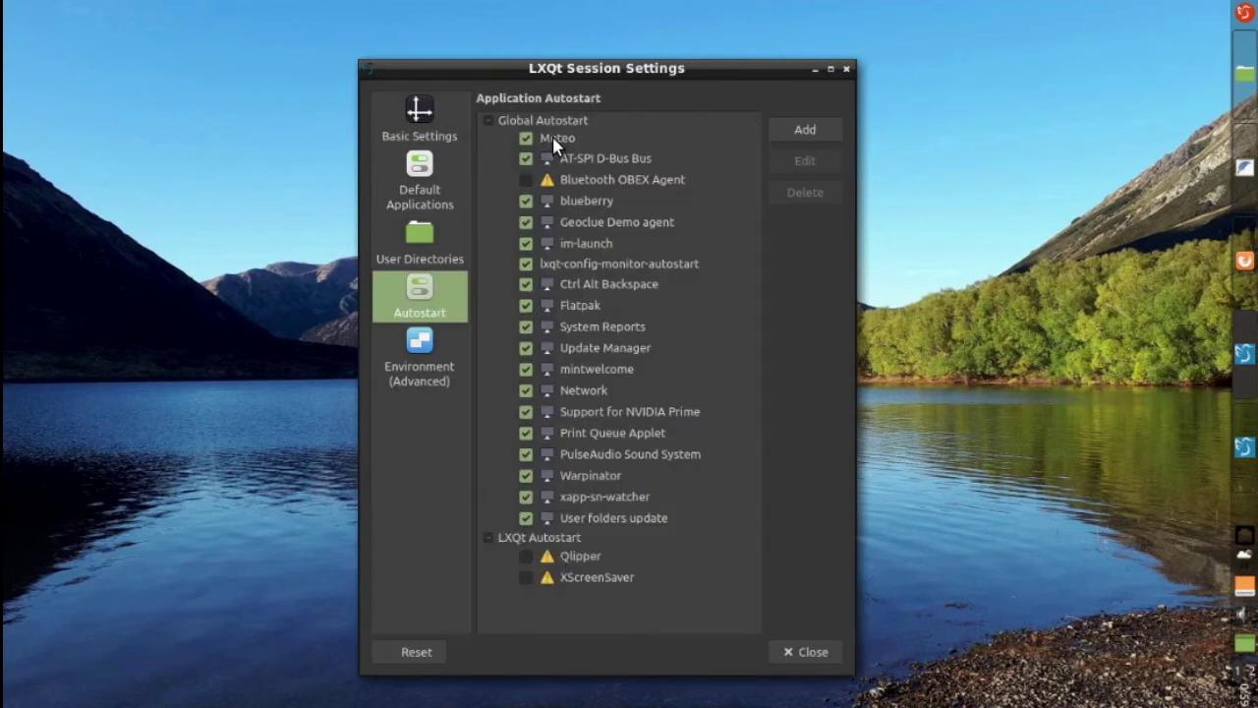
pyautogui.click(1243, 558)
pyautogui.click(400, 95)
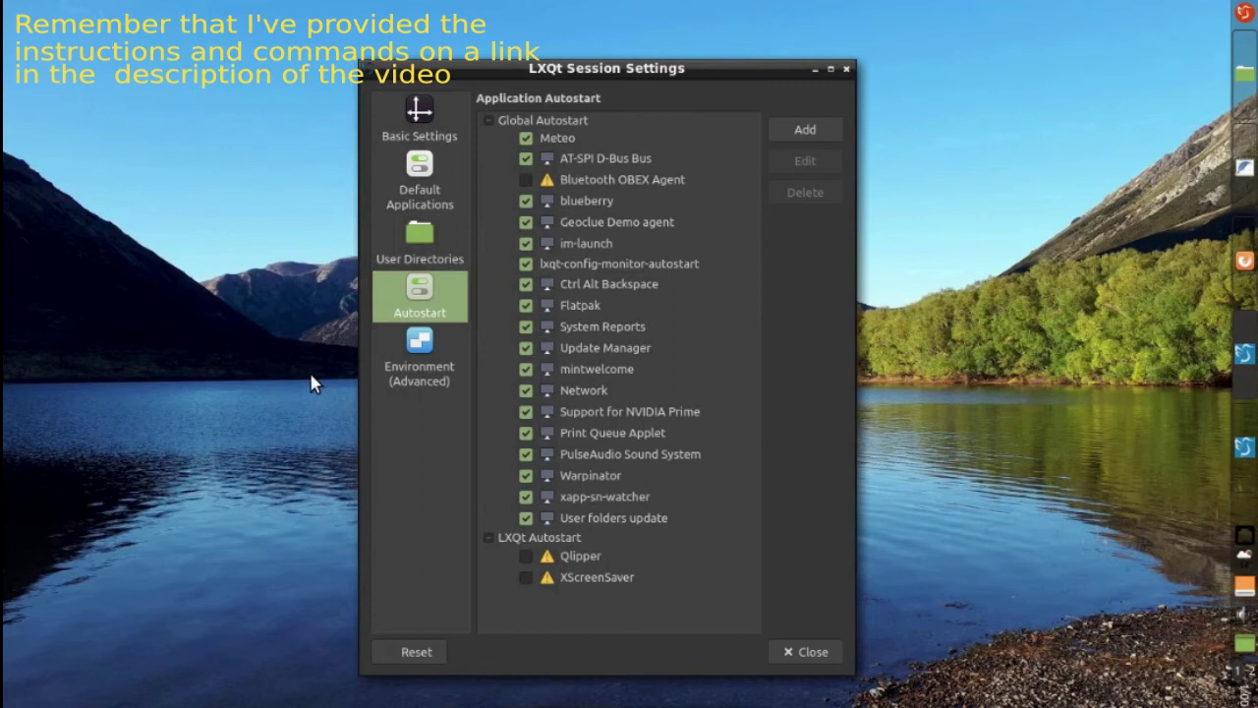
pyautogui.click(424, 346)
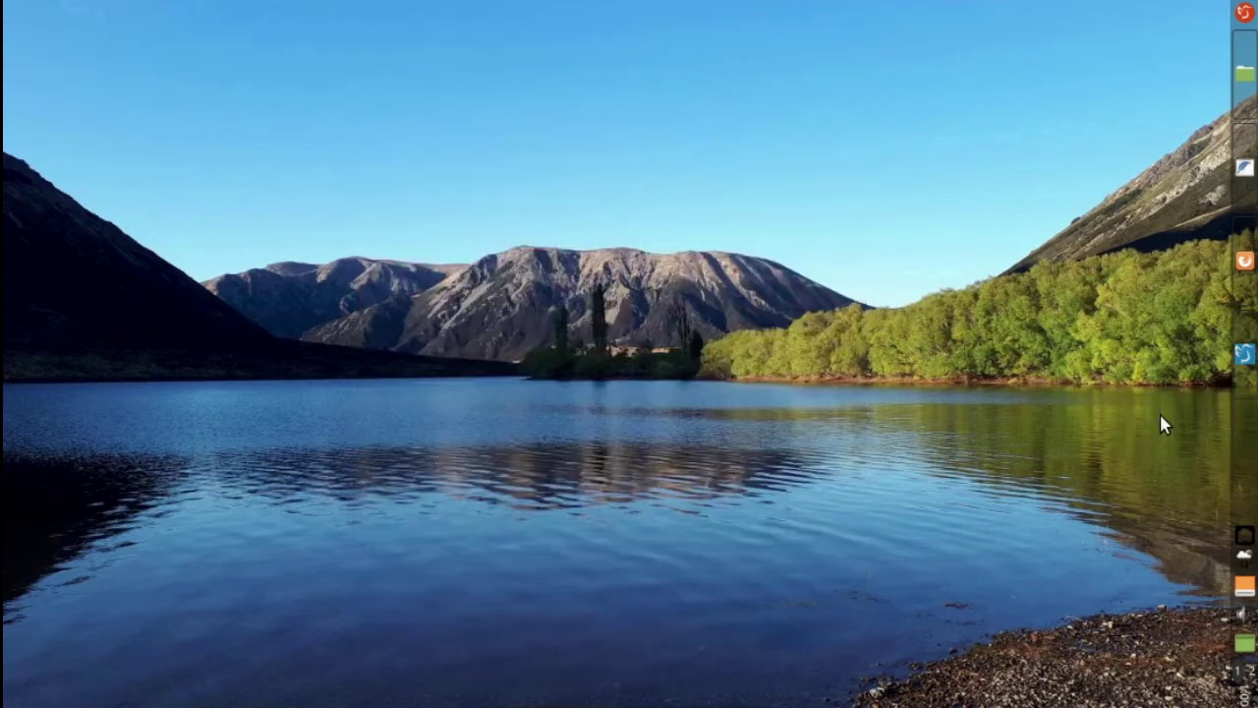
pyautogui.click(1244, 359)
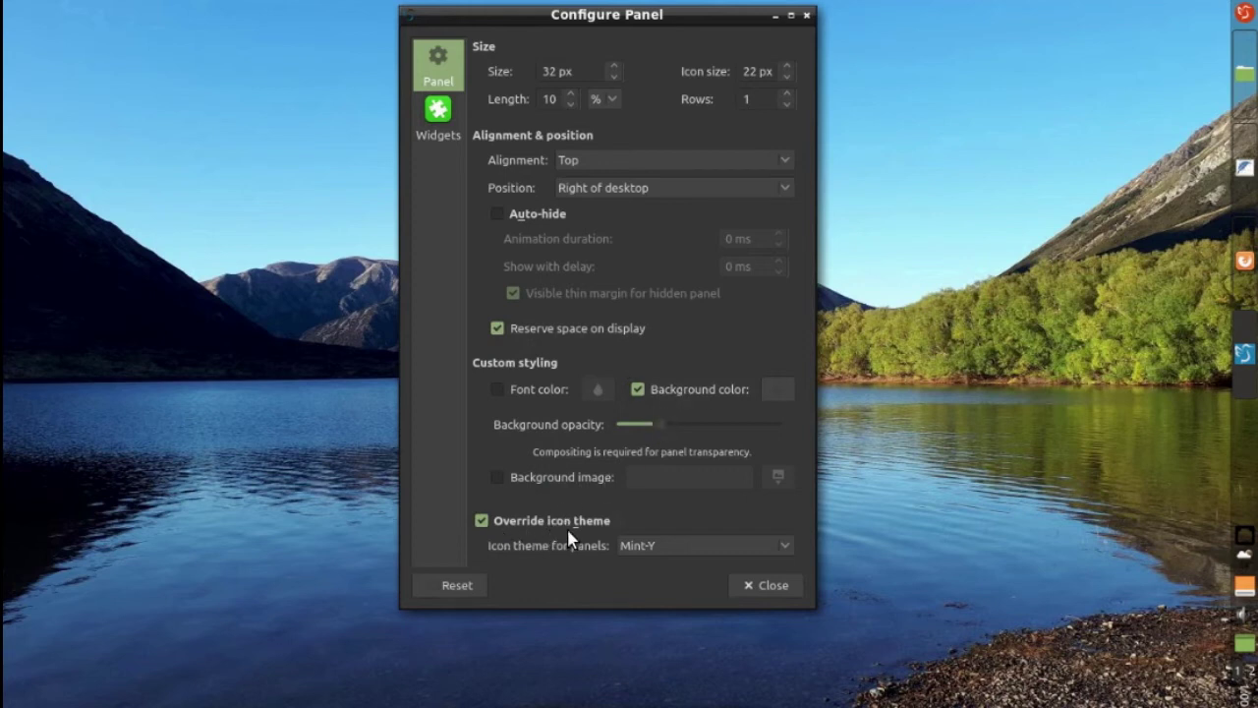
# - Switch the panel icon theme to Mint-Y-Dark, close the dialog, then visit desktop 2 and return
pyautogui.click(684, 546)
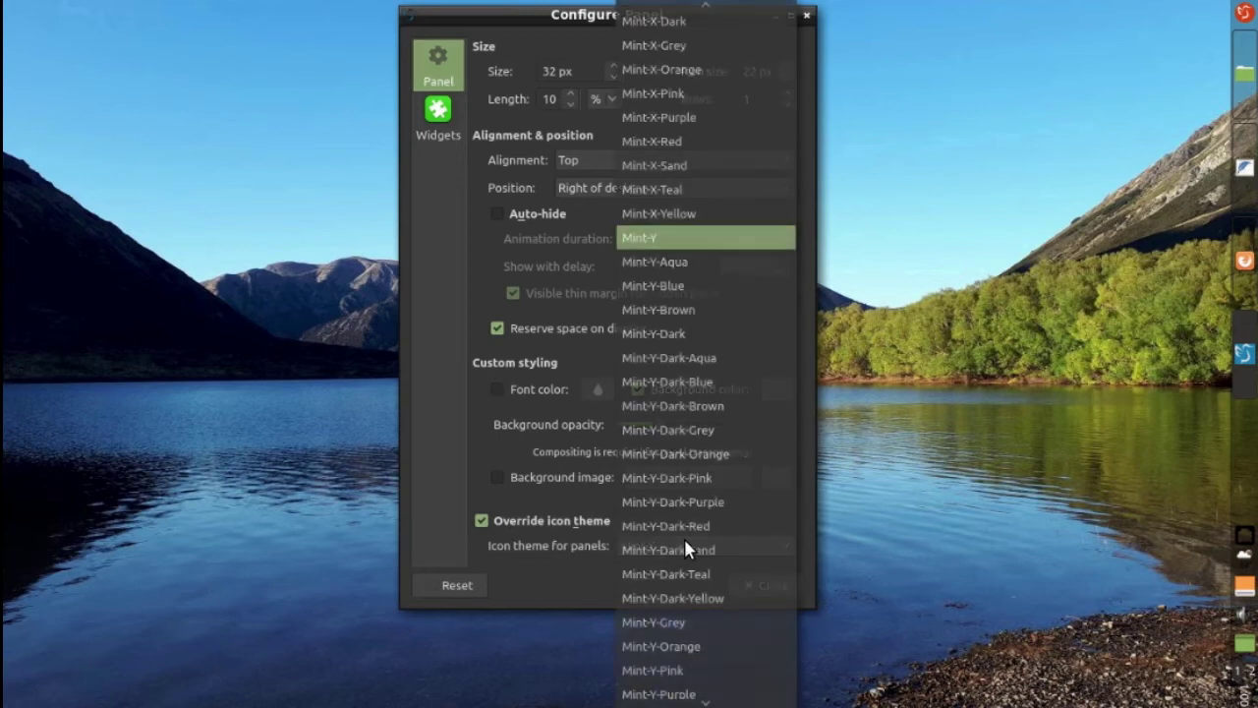
pyautogui.click(668, 335)
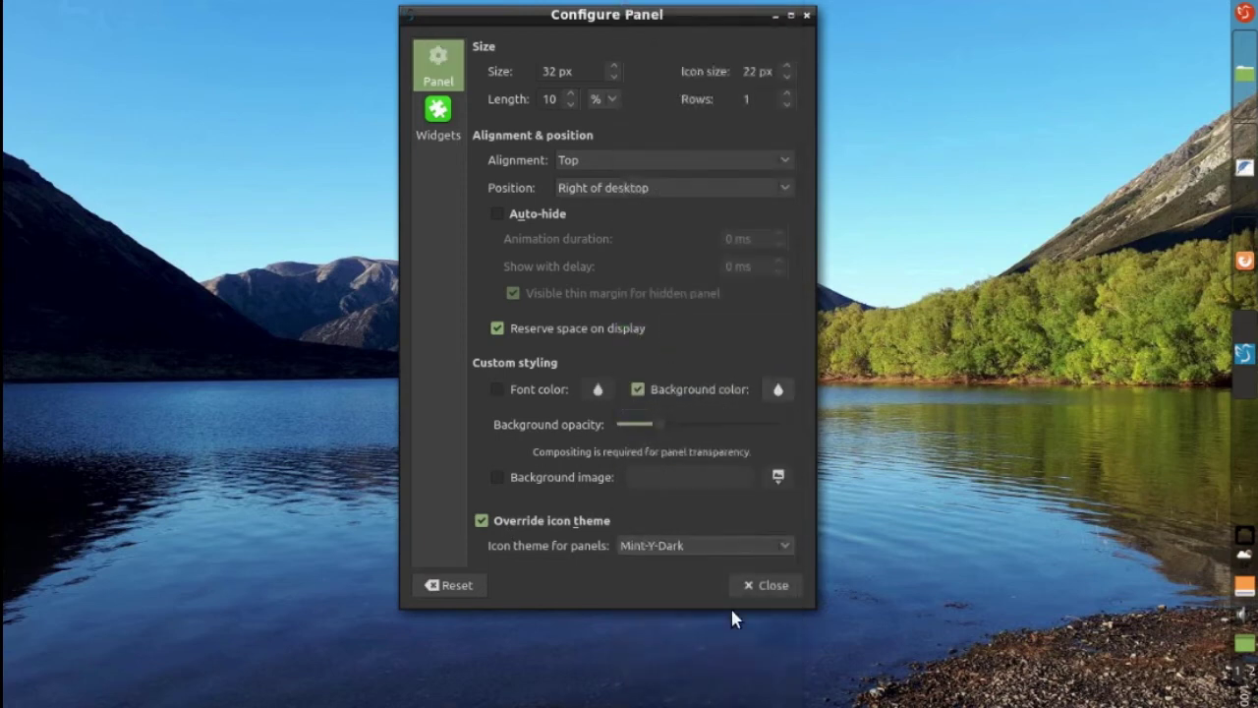
pyautogui.click(739, 588)
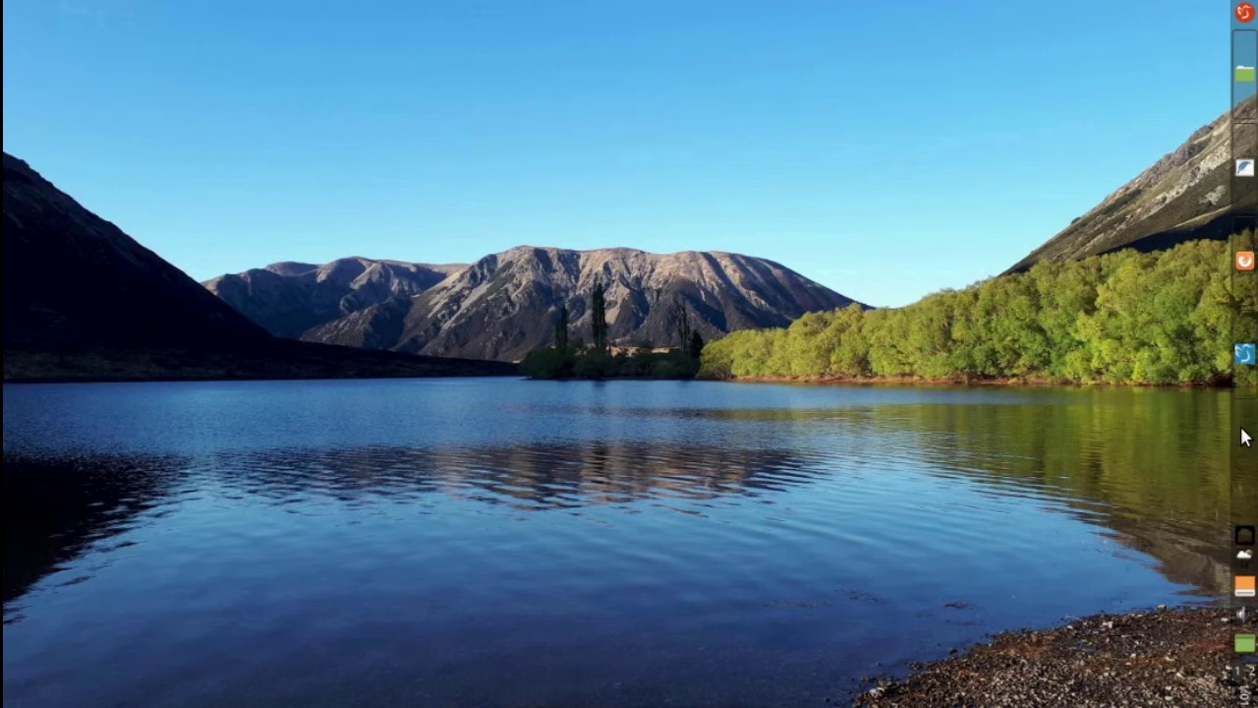
pyautogui.hotkey('ctrl', 'F2')
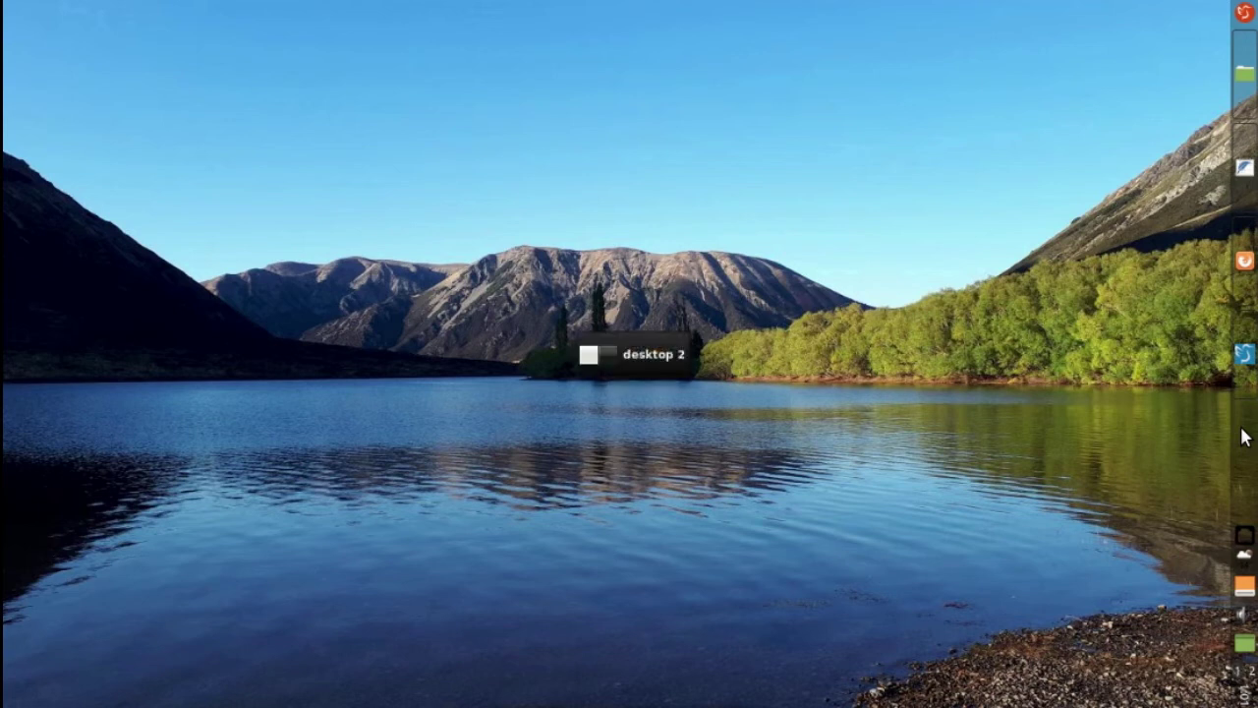
pyautogui.hotkey('ctrl', 'F1')
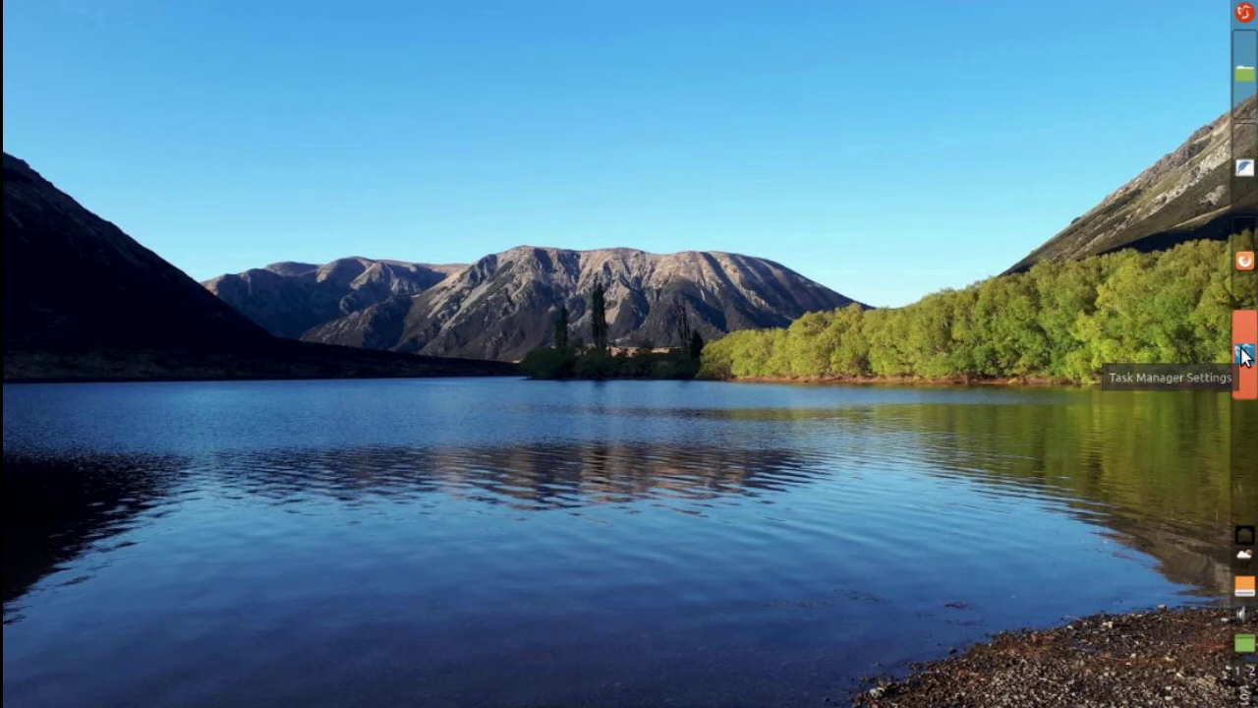
# - Bring up the context menu of the application menu button atop the right panel
pyautogui.rightClick(1247, 16)
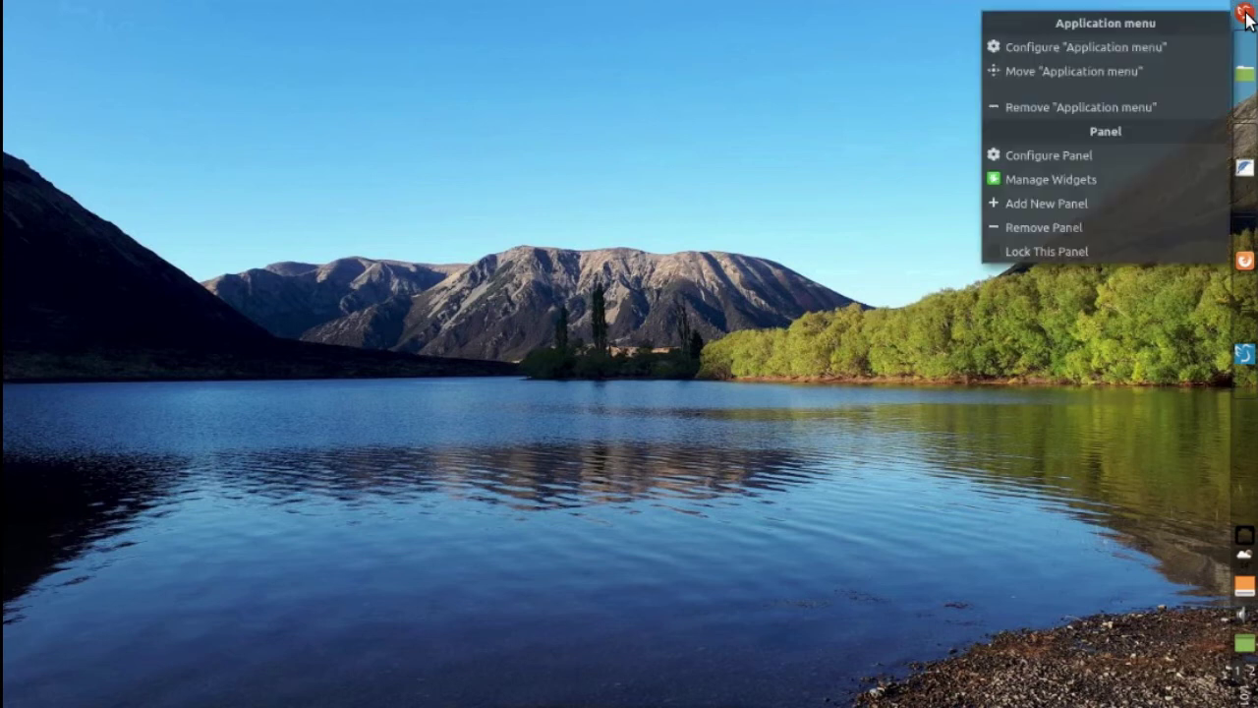
# - Review the Application menu settings, then search the main menu for 'leav'
pyautogui.click(1065, 49)
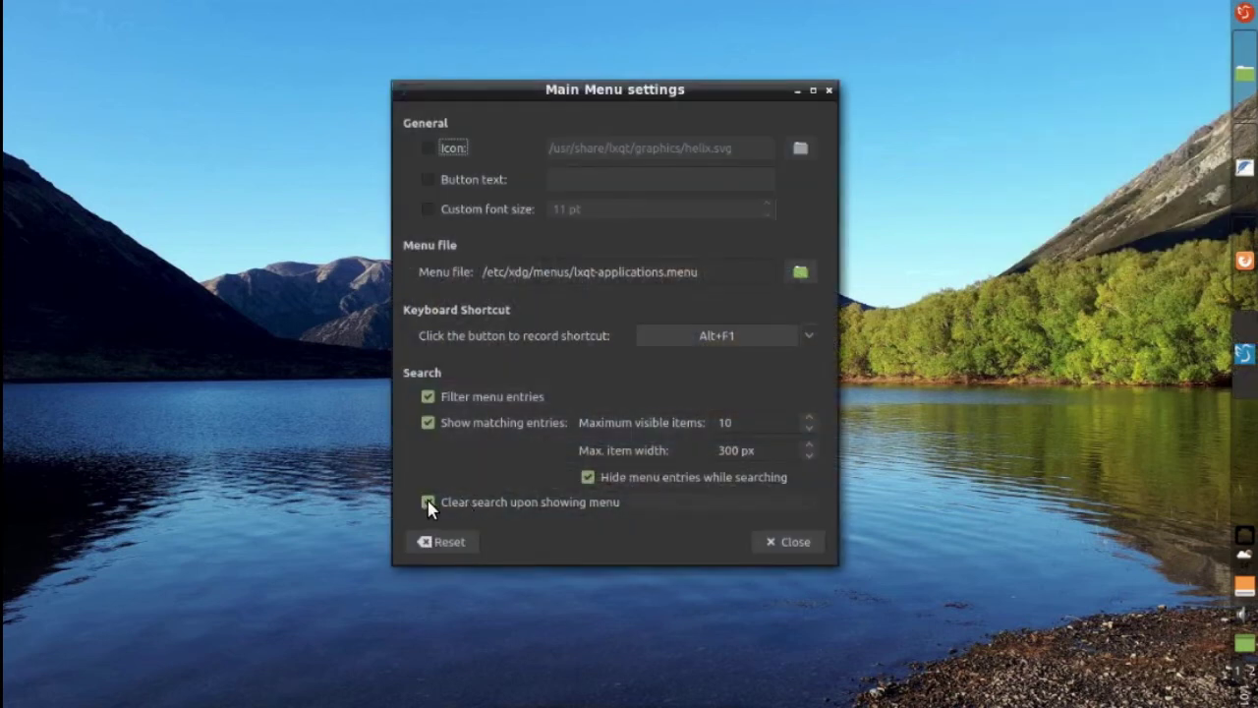
pyautogui.click(827, 94)
pyautogui.click(1246, 13)
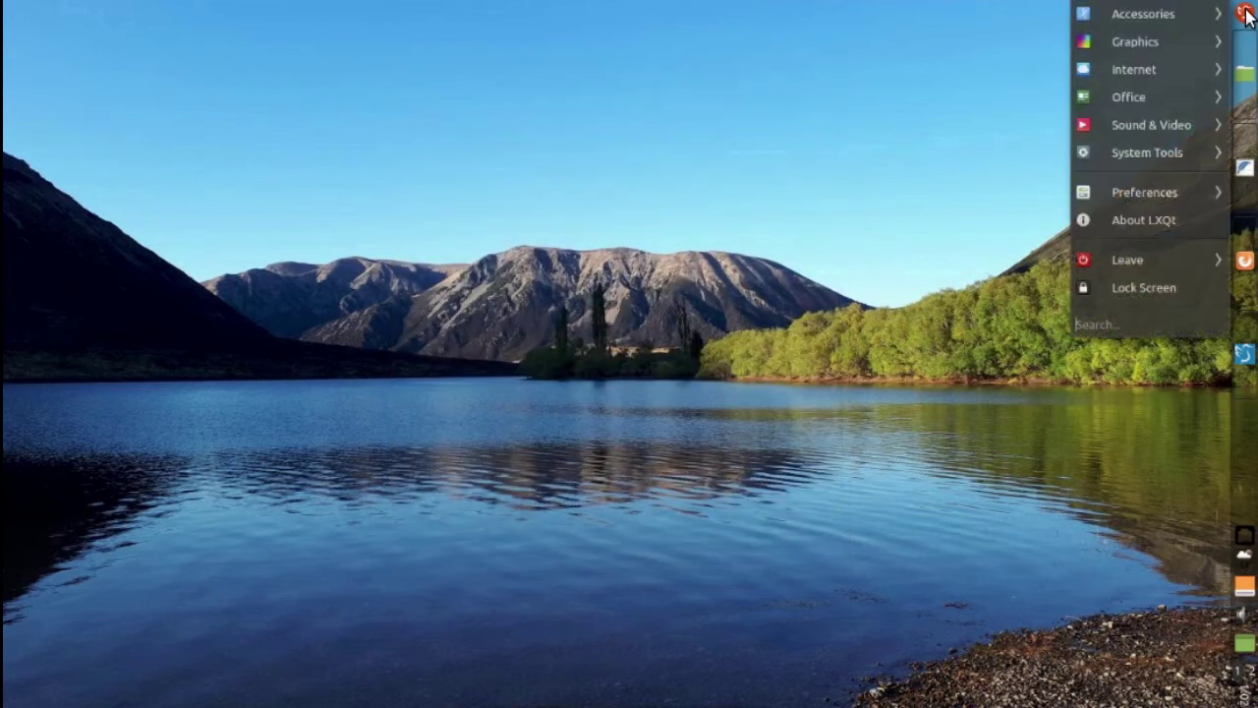
pyautogui.write('leav')
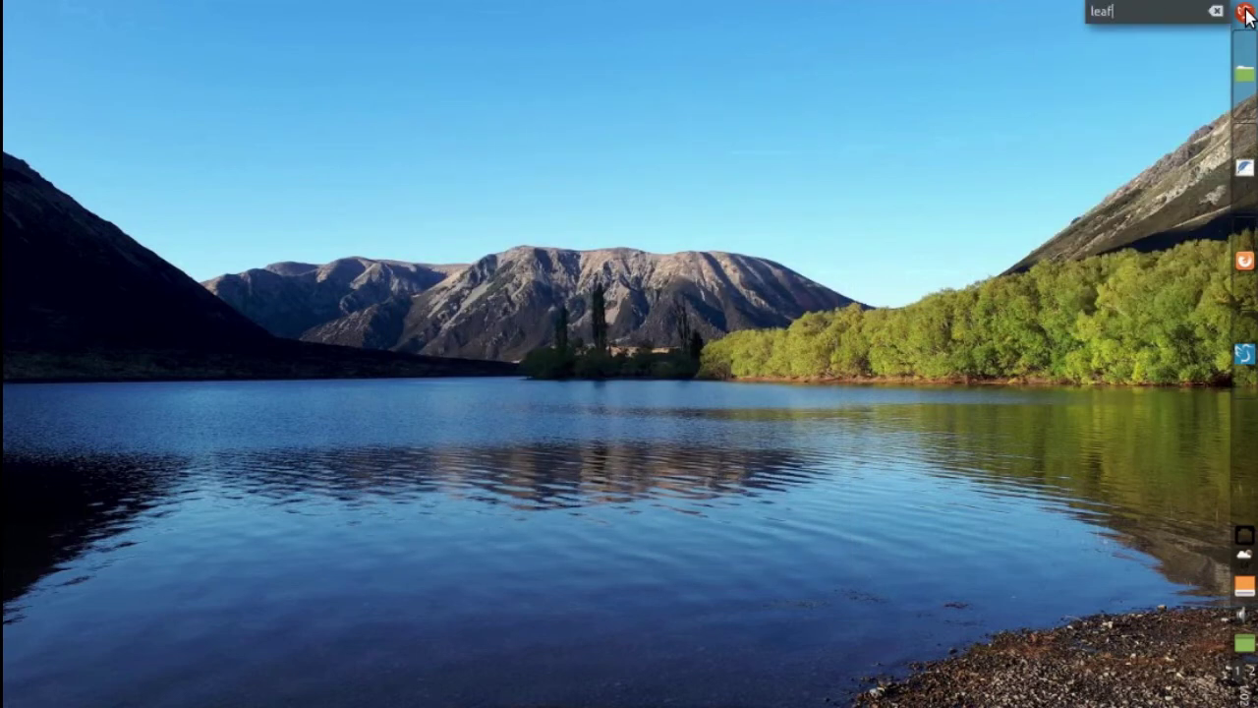
# - Replace the menu search with 'feather' to find FeatherNotes and FeatherPad, then dismiss the menu
pyautogui.press('BackSpace')
pyautogui.press('BackSpace')
pyautogui.press('BackSpace')
pyautogui.press('BackSpace')
pyautogui.write('feather')
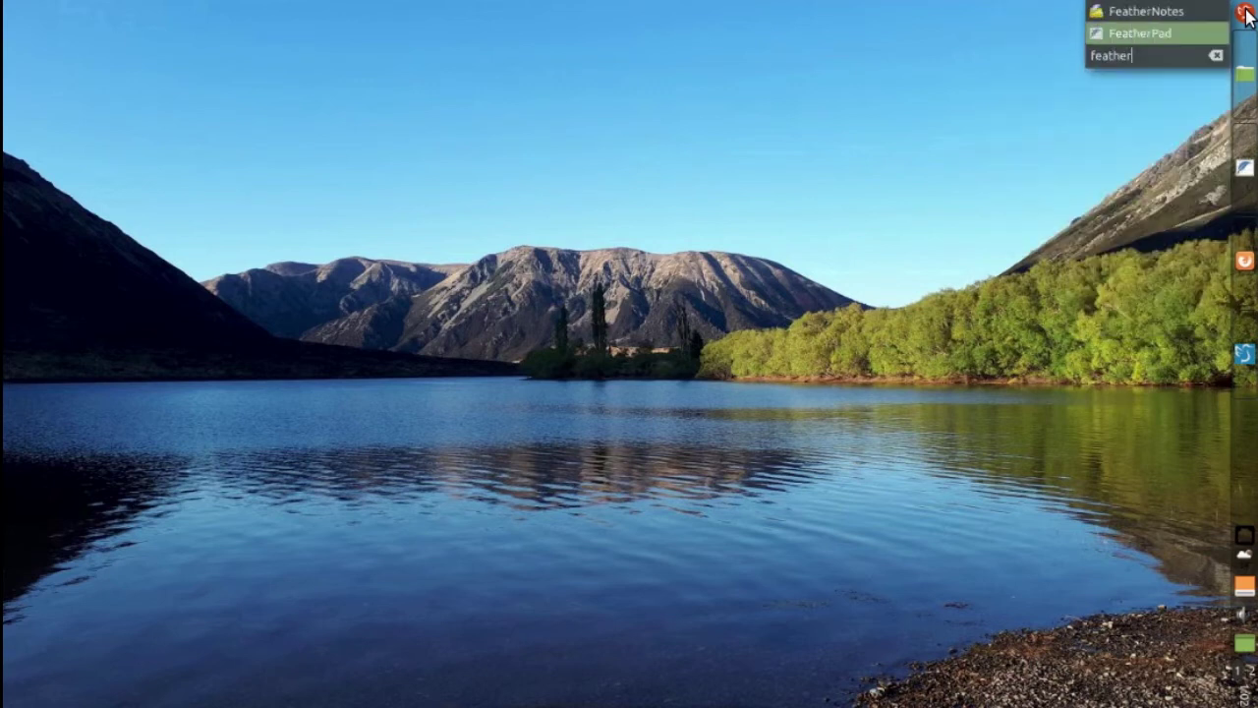
pyautogui.press('Return')
# - Reopen and close the application menu, then bring up the right panel's Task Manager settings
pyautogui.click(1245, 14)
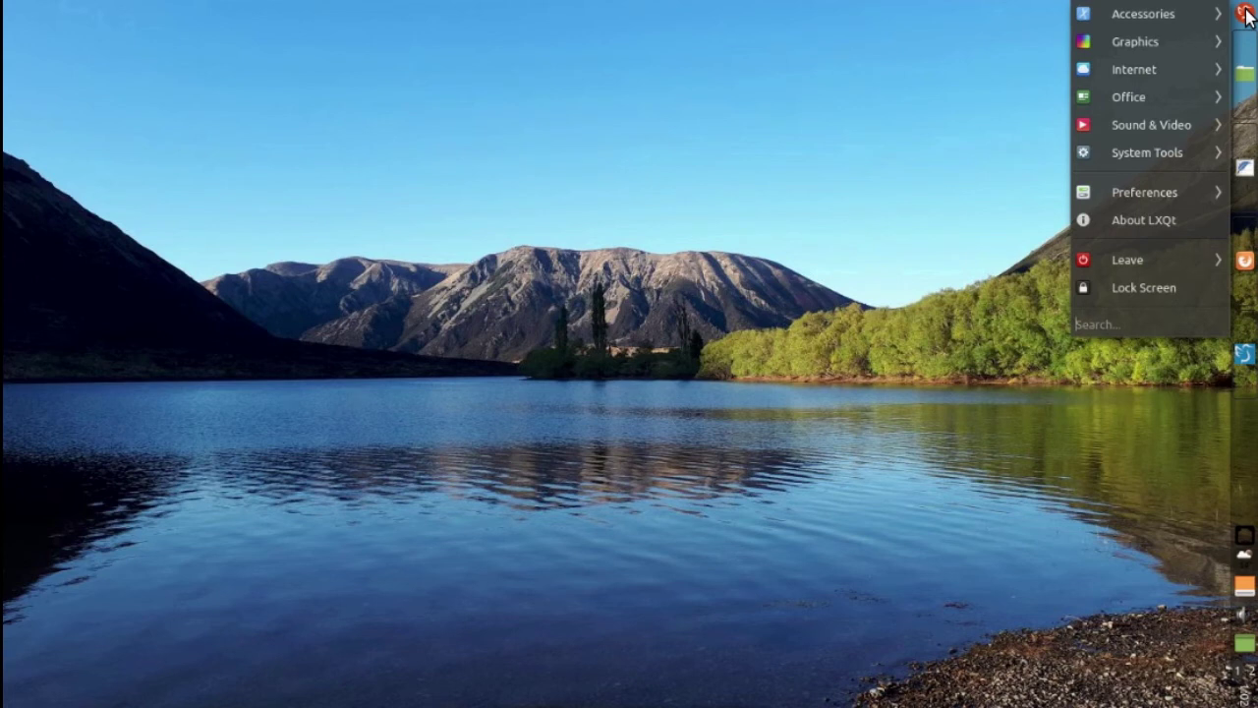
pyautogui.click(1245, 14)
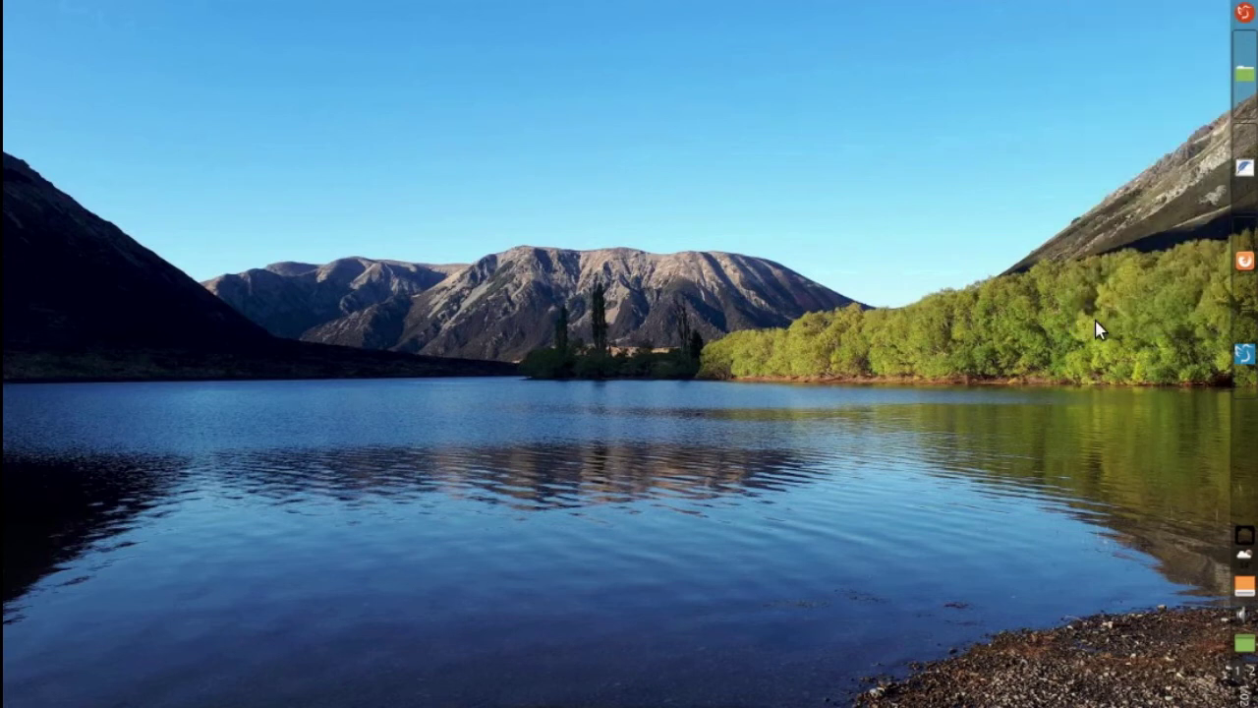
pyautogui.click(1243, 356)
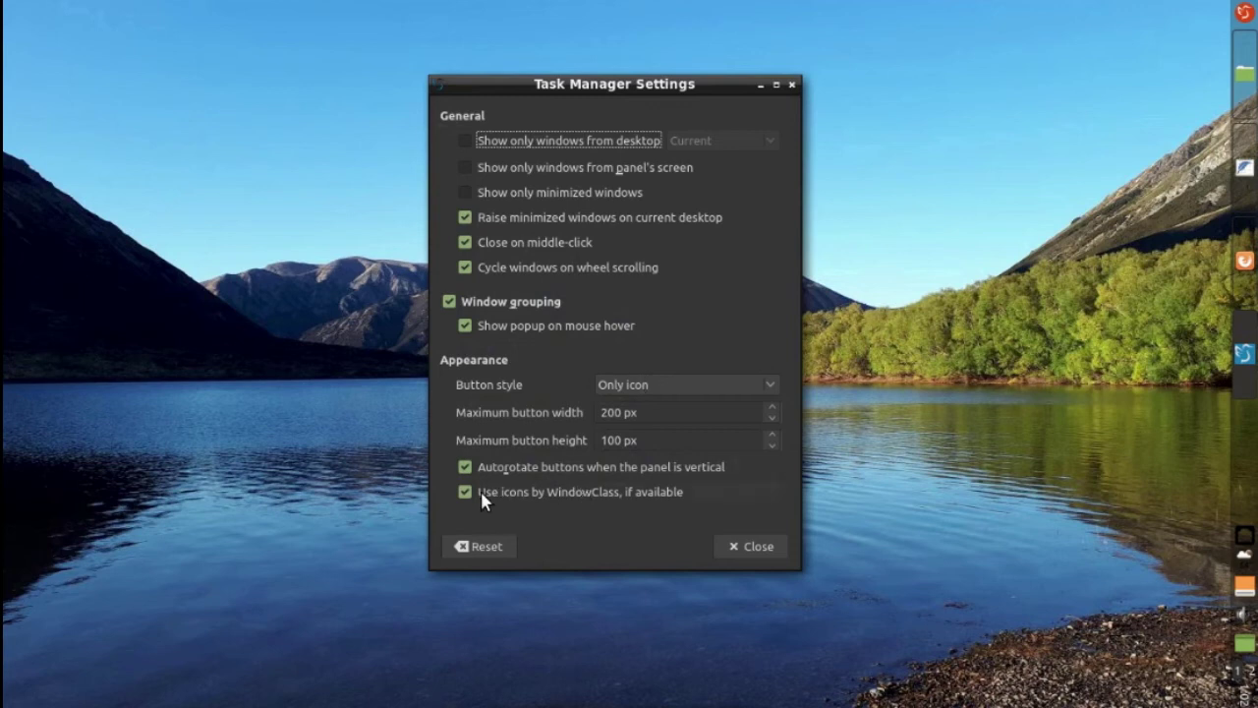
# - Close the Task Manager Settings dialog, leaving the Only icon button style unchanged
pyautogui.press('Escape')
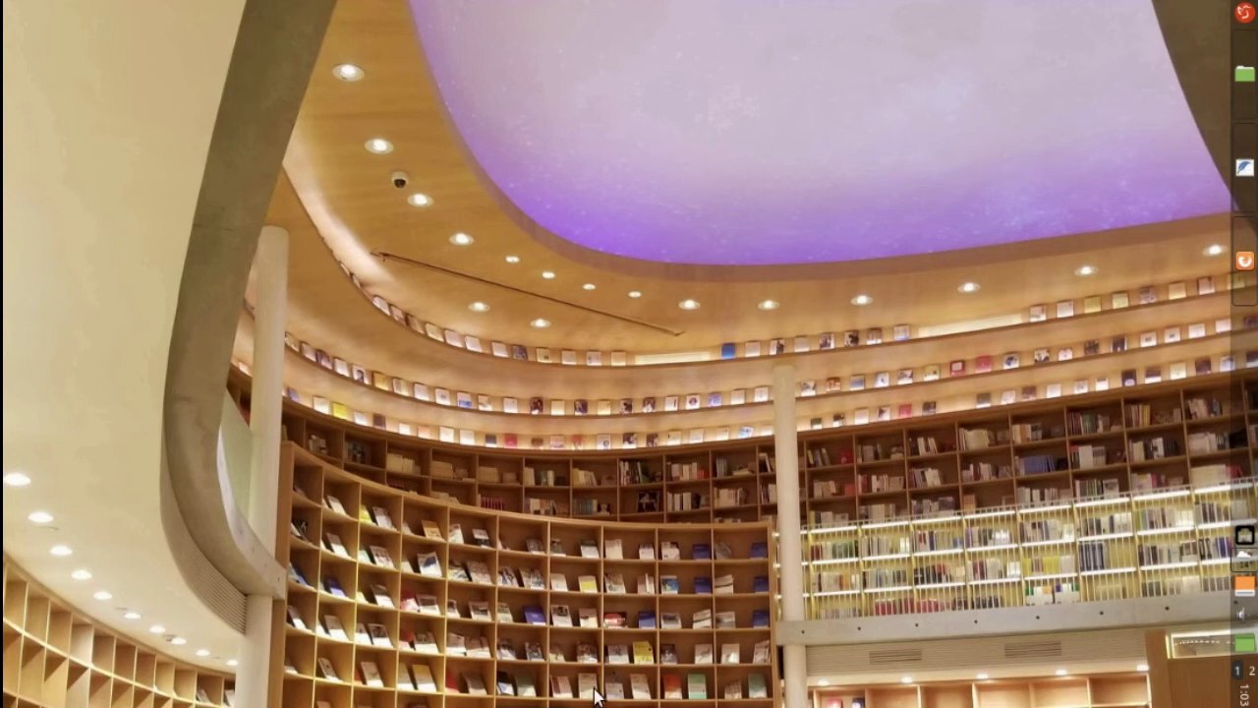
pyautogui.moveTo(592, 700)
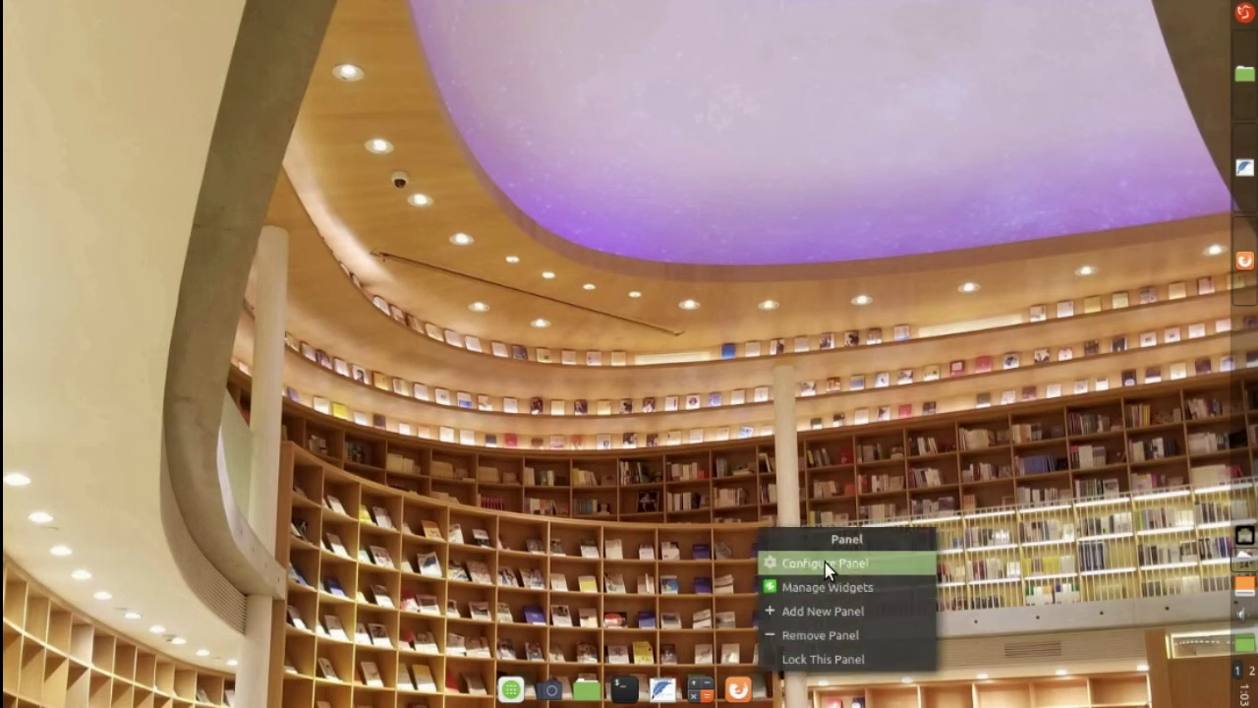
pyautogui.click(795, 563)
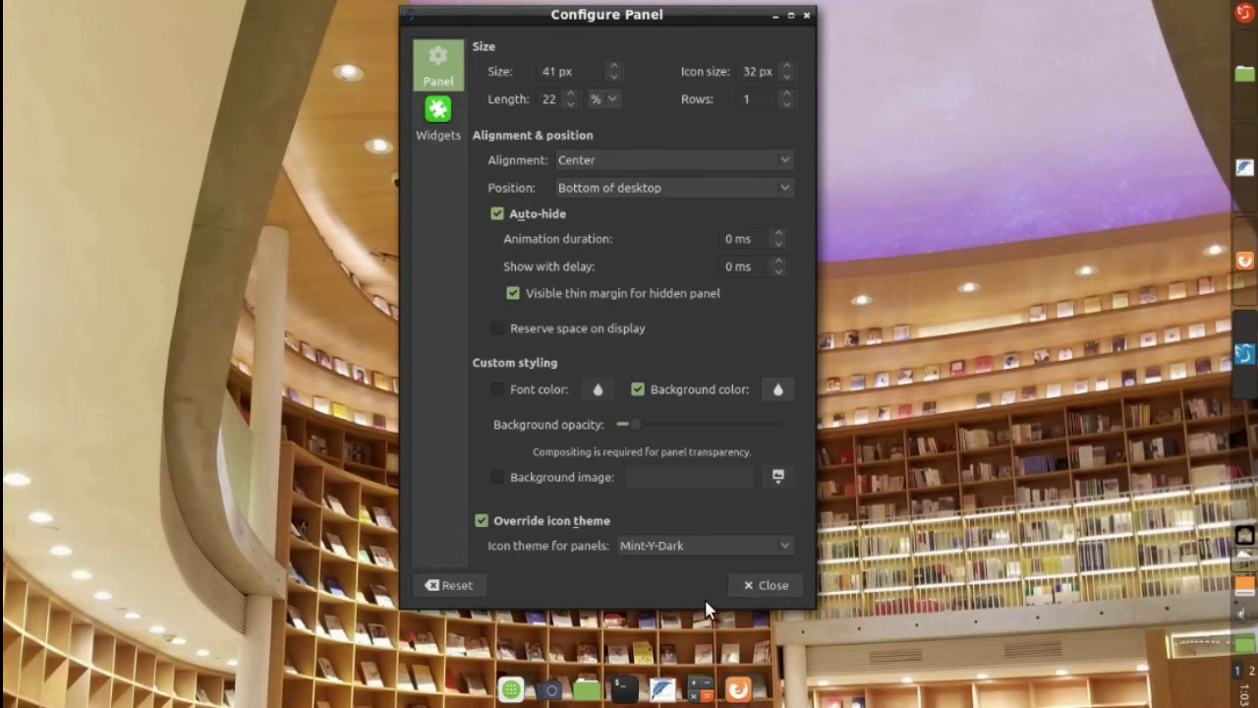
pyautogui.click(762, 590)
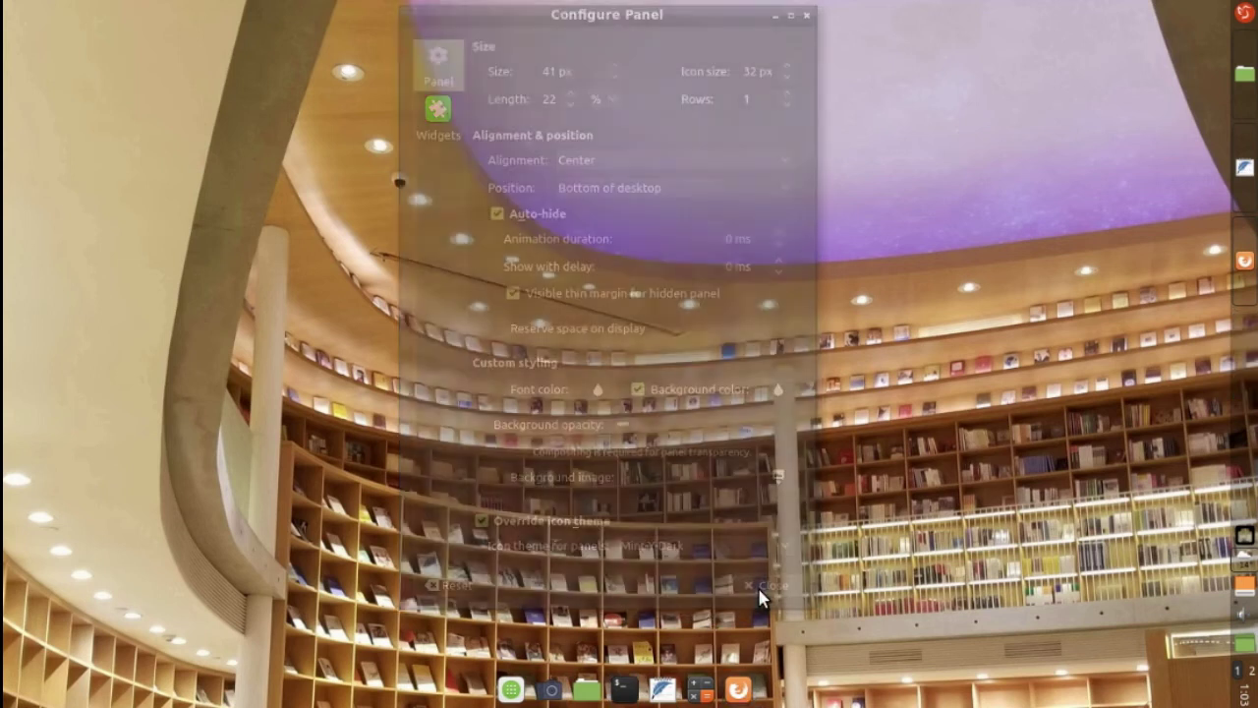
# - In Desktop Preferences, check the slideshow options and confirm with no Home, Trash, Computer or Network shortcuts
pyautogui.rightClick(521, 200)
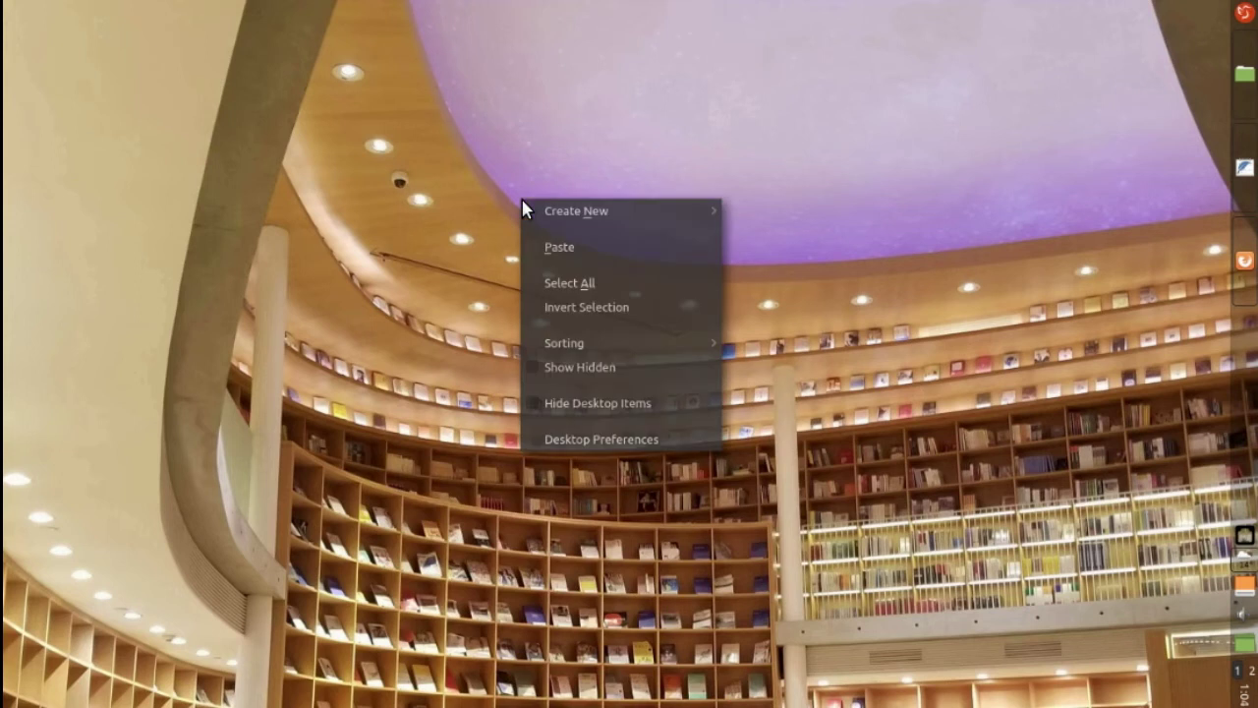
pyautogui.click(593, 438)
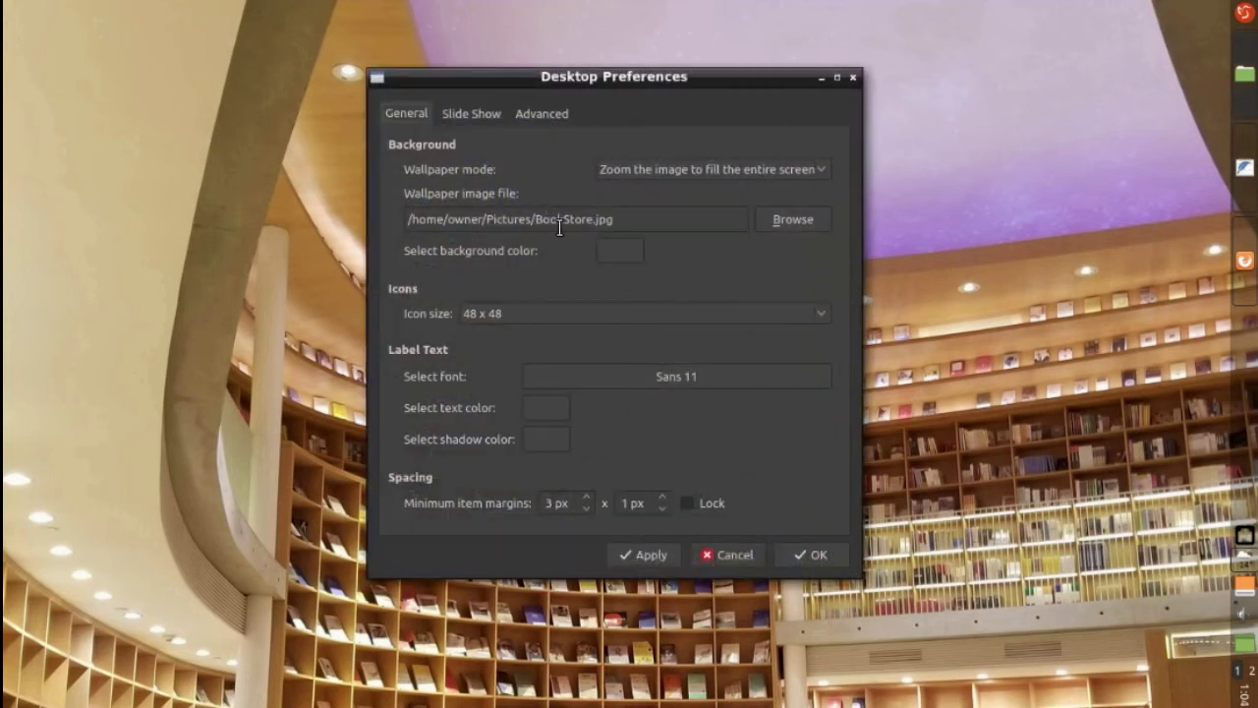
pyautogui.click(470, 114)
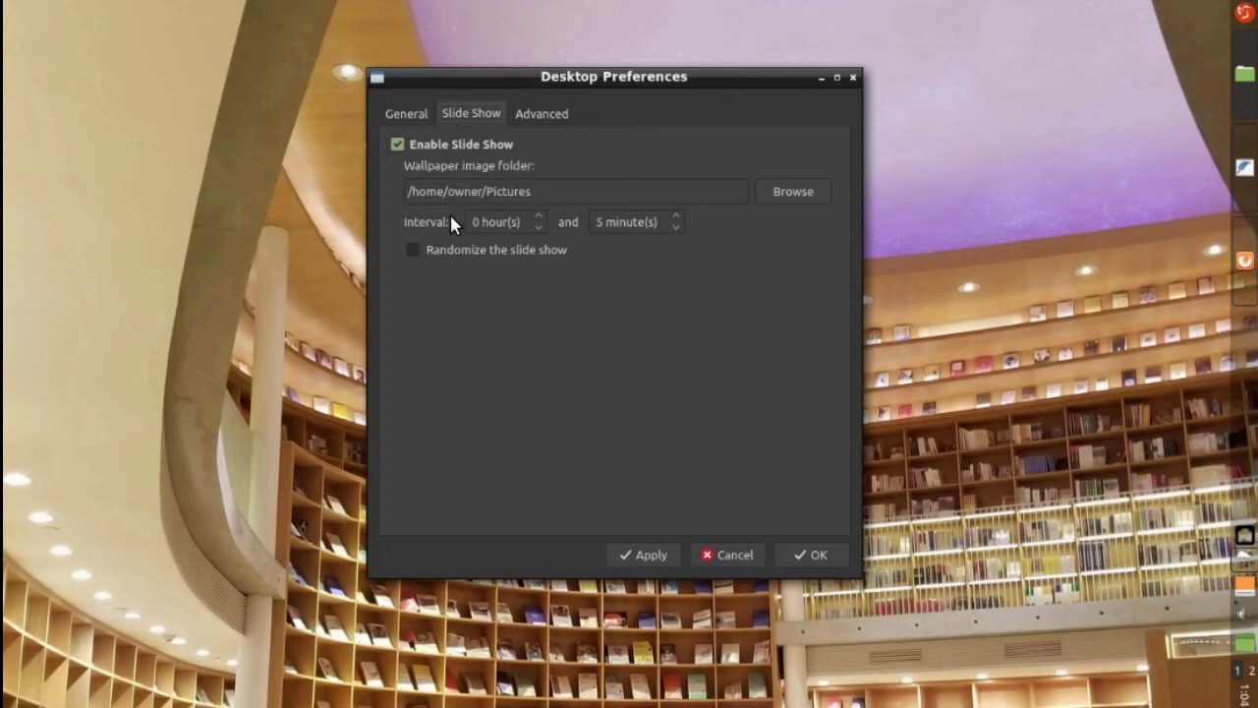
pyautogui.click(532, 111)
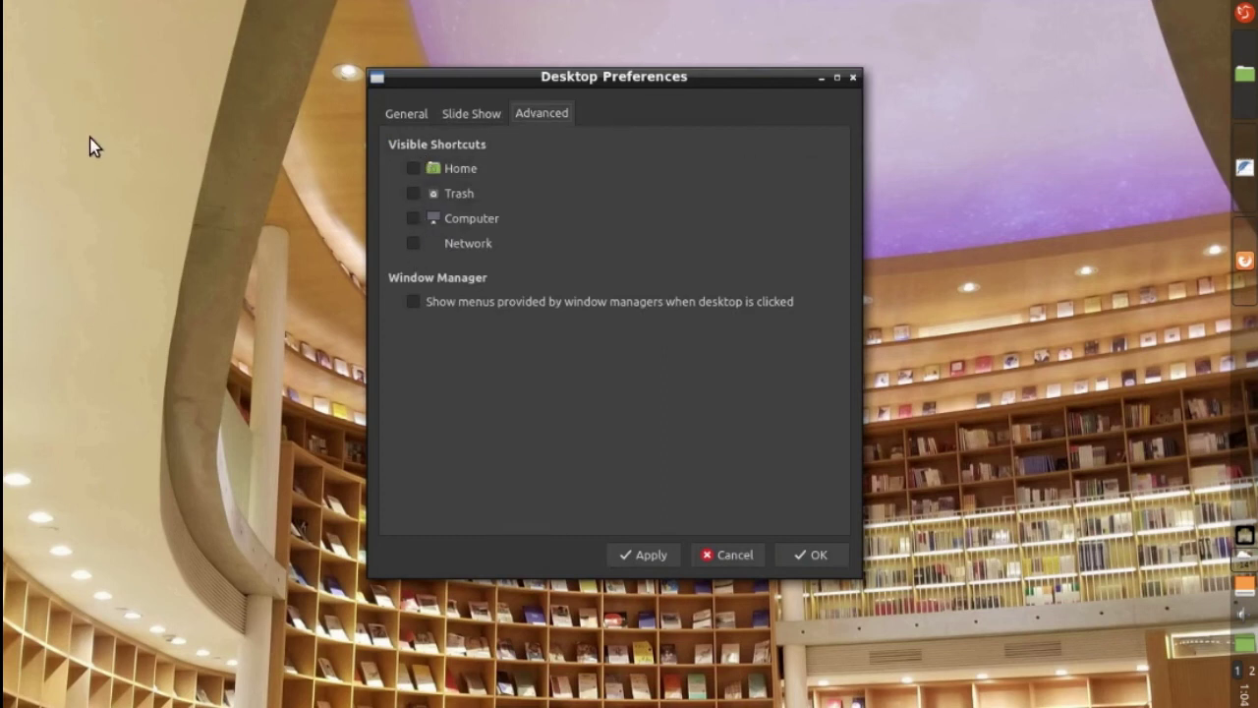
pyautogui.click(812, 556)
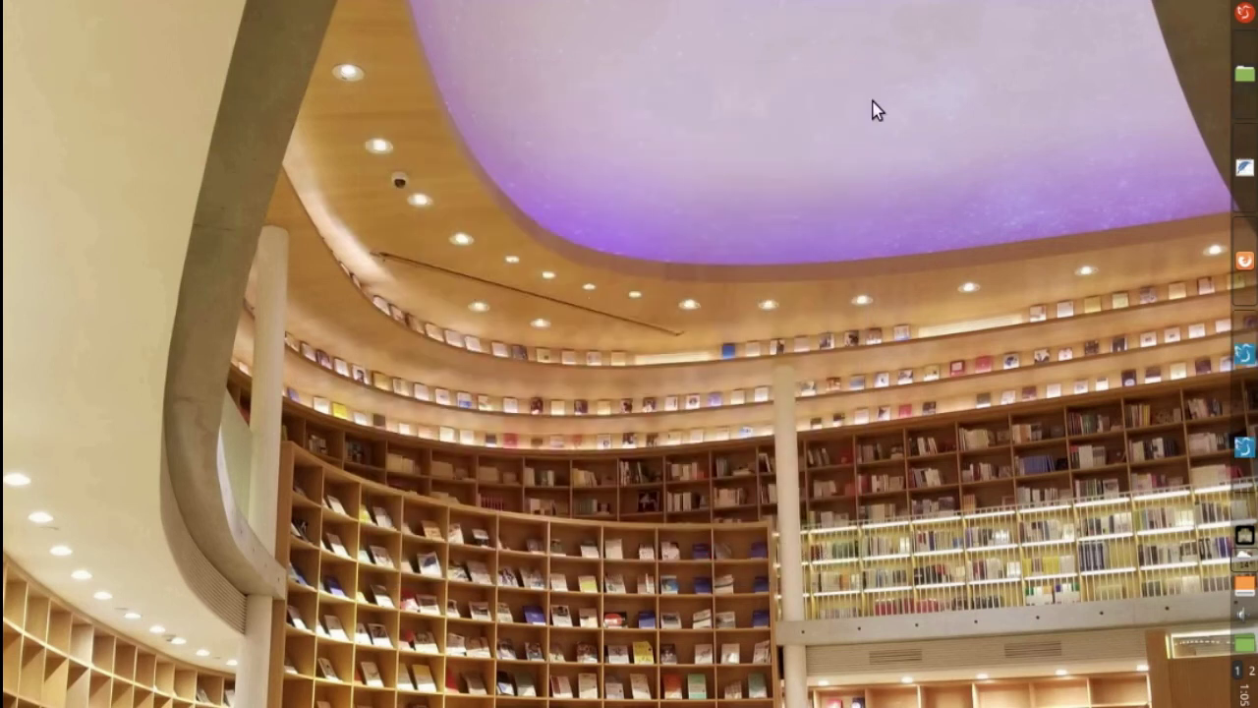
# - Apply the Mint-Y-Dark icon theme in Appearance settings, glance at LXQt Theme, and close
pyautogui.click(1244, 447)
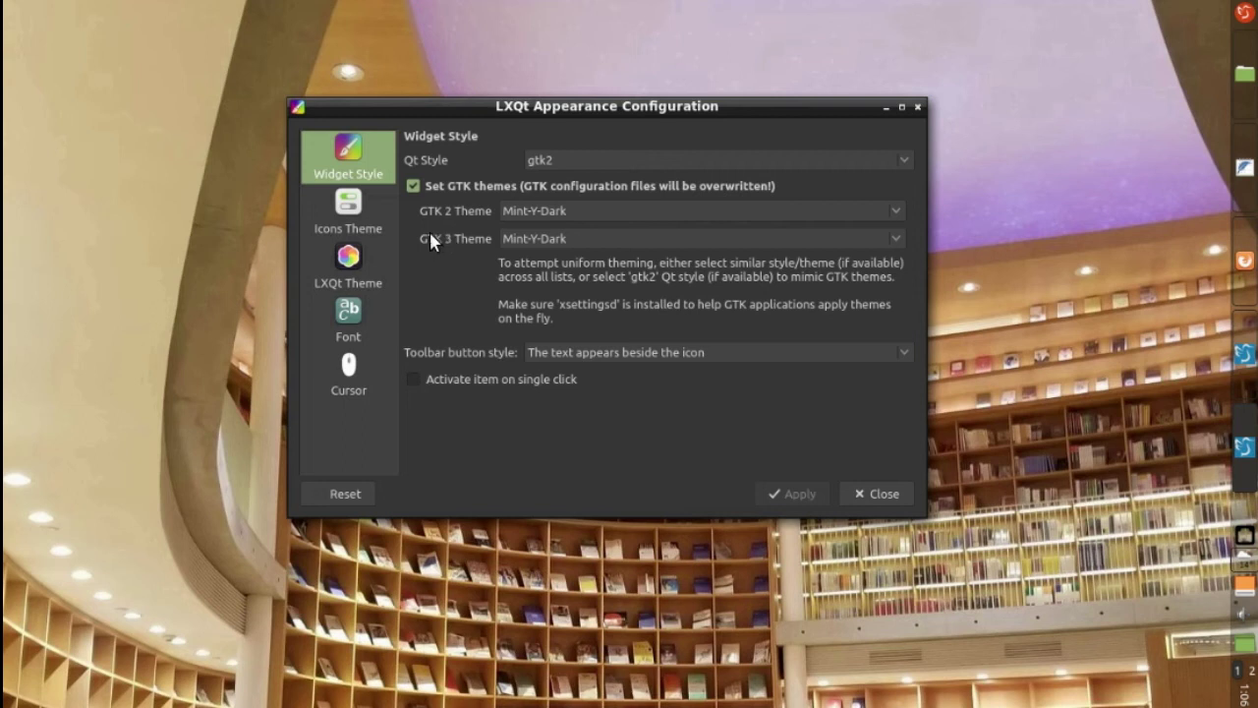
pyautogui.click(364, 213)
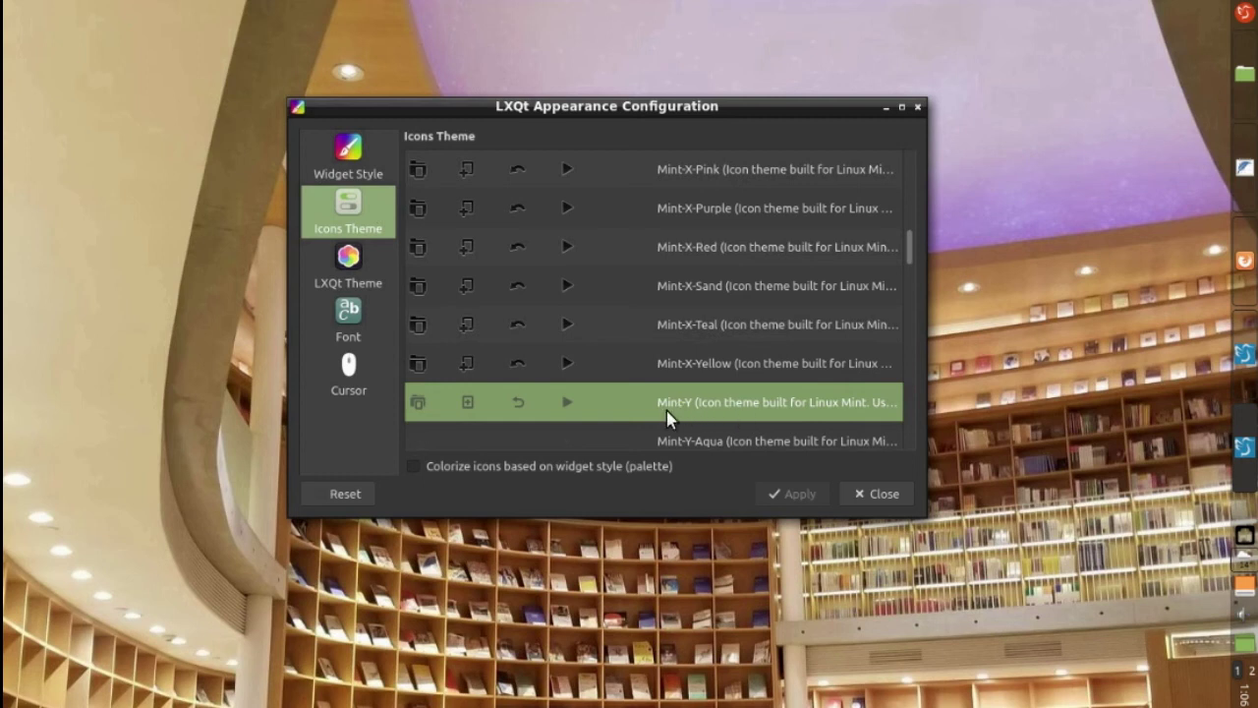
pyautogui.scroll(-1, 737, 411)
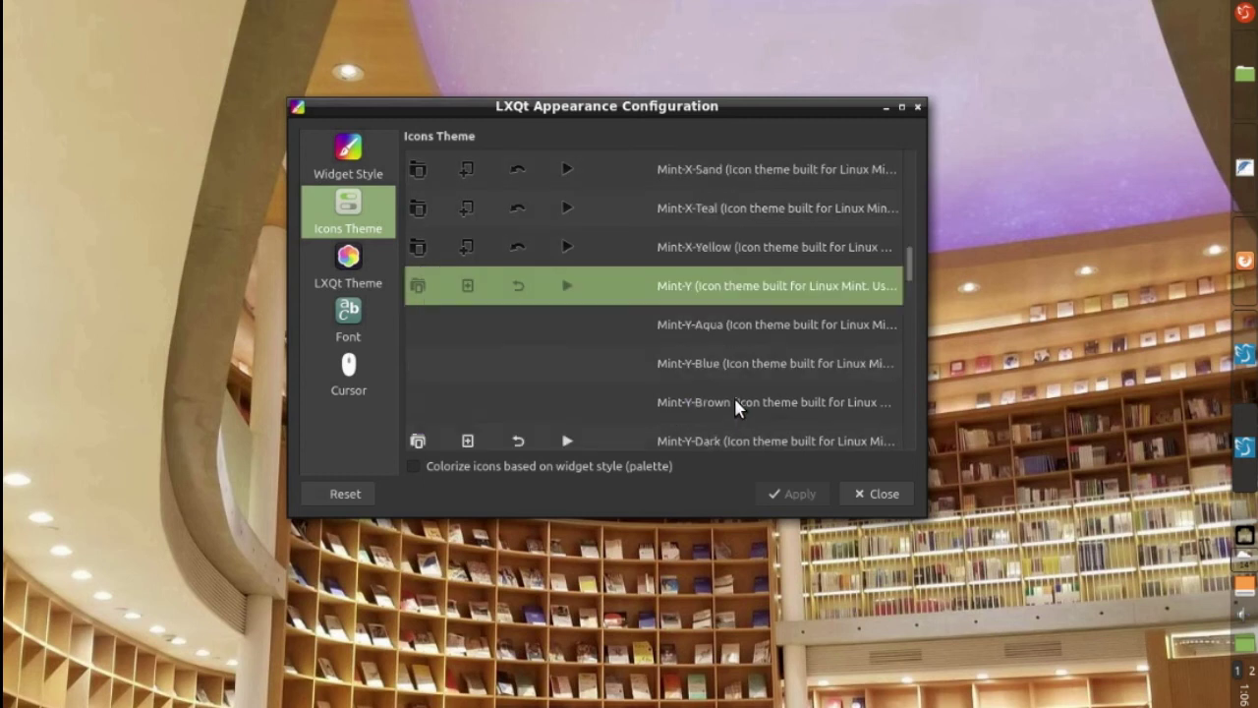
pyautogui.scroll(-1, 733, 402)
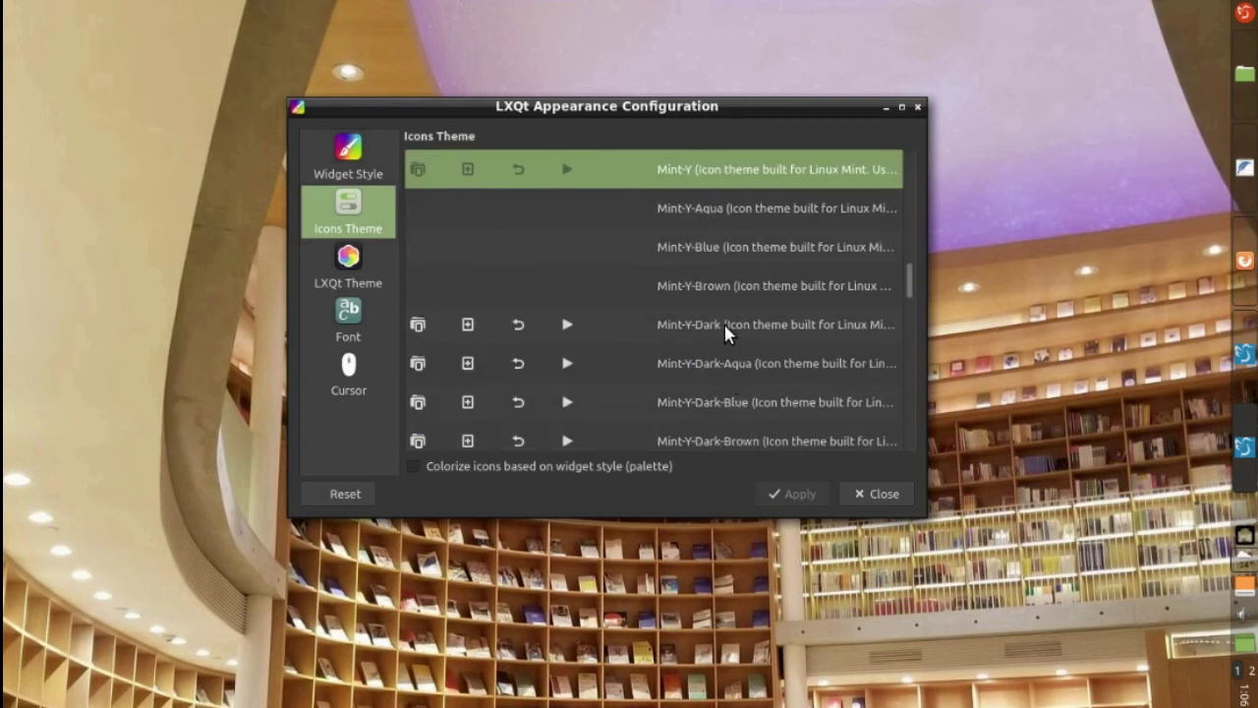
pyautogui.click(723, 322)
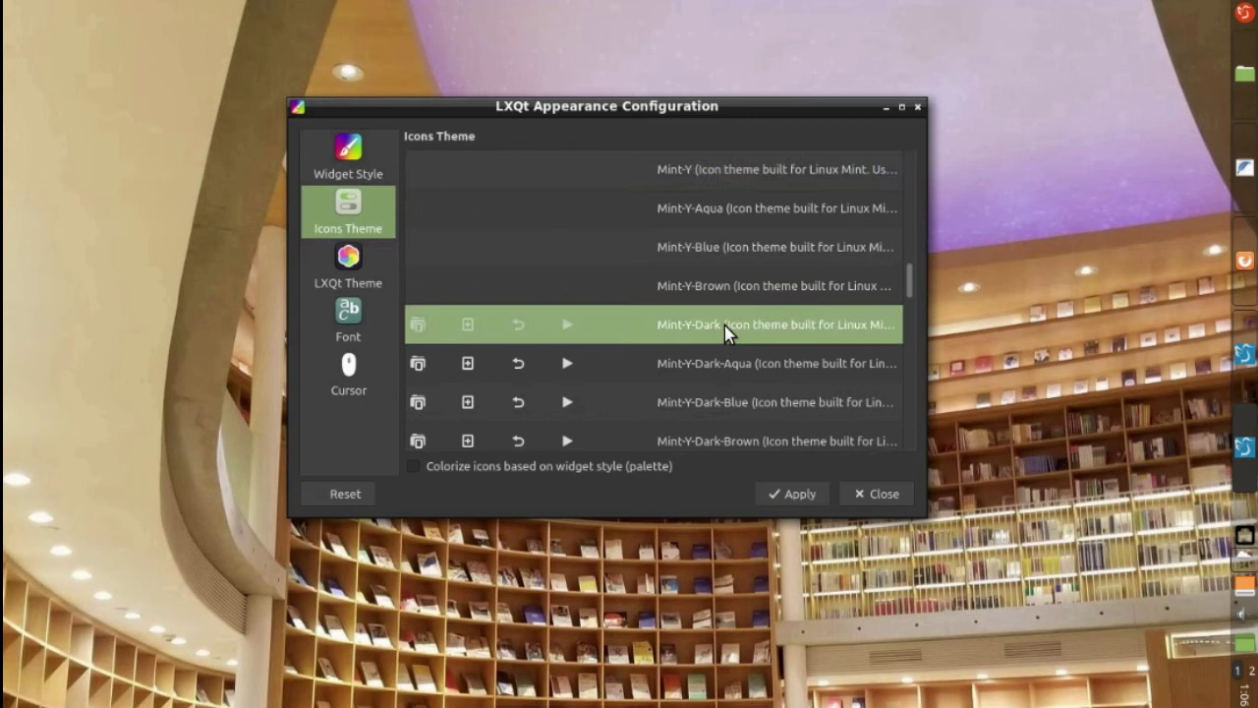
pyautogui.click(777, 493)
pyautogui.click(350, 258)
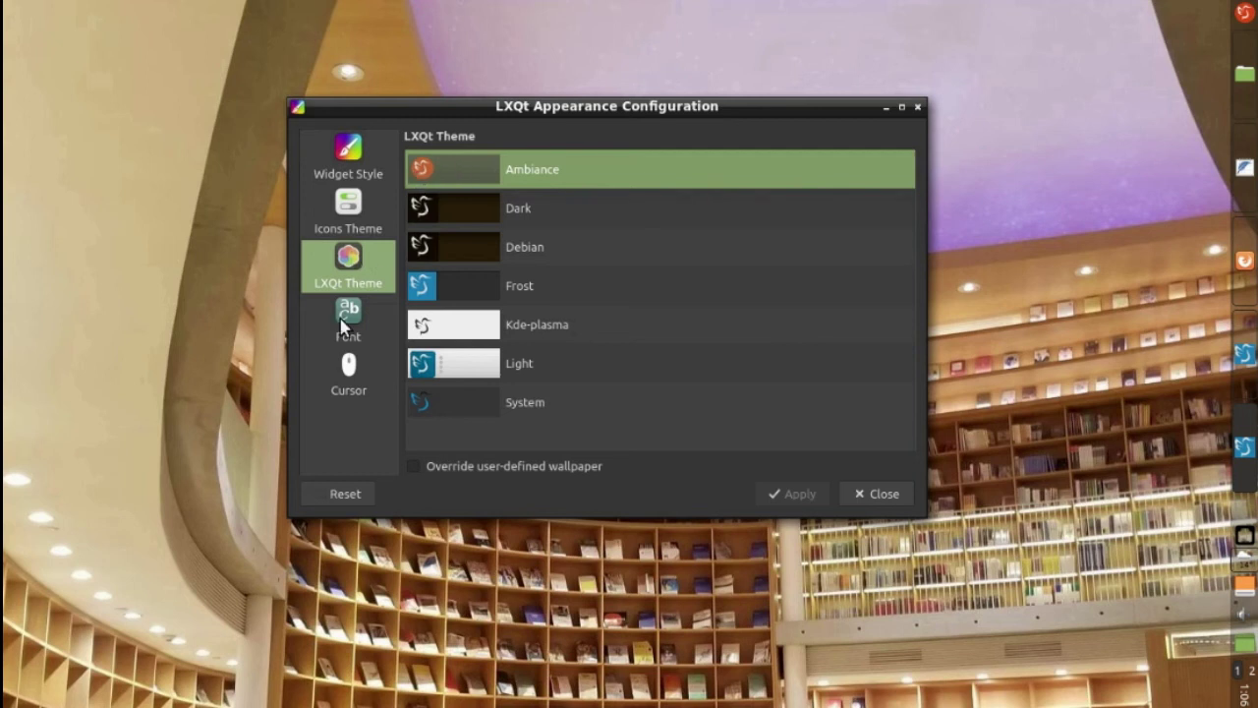
pyautogui.click(881, 495)
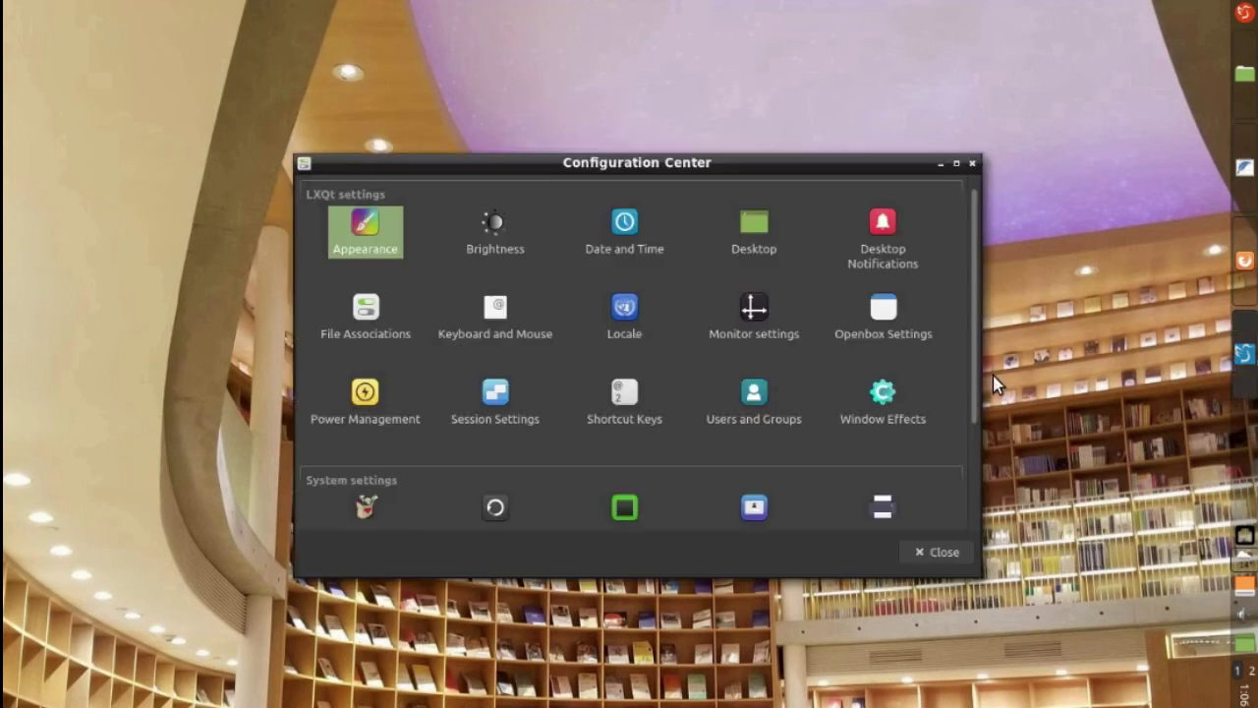
pyautogui.click(884, 393)
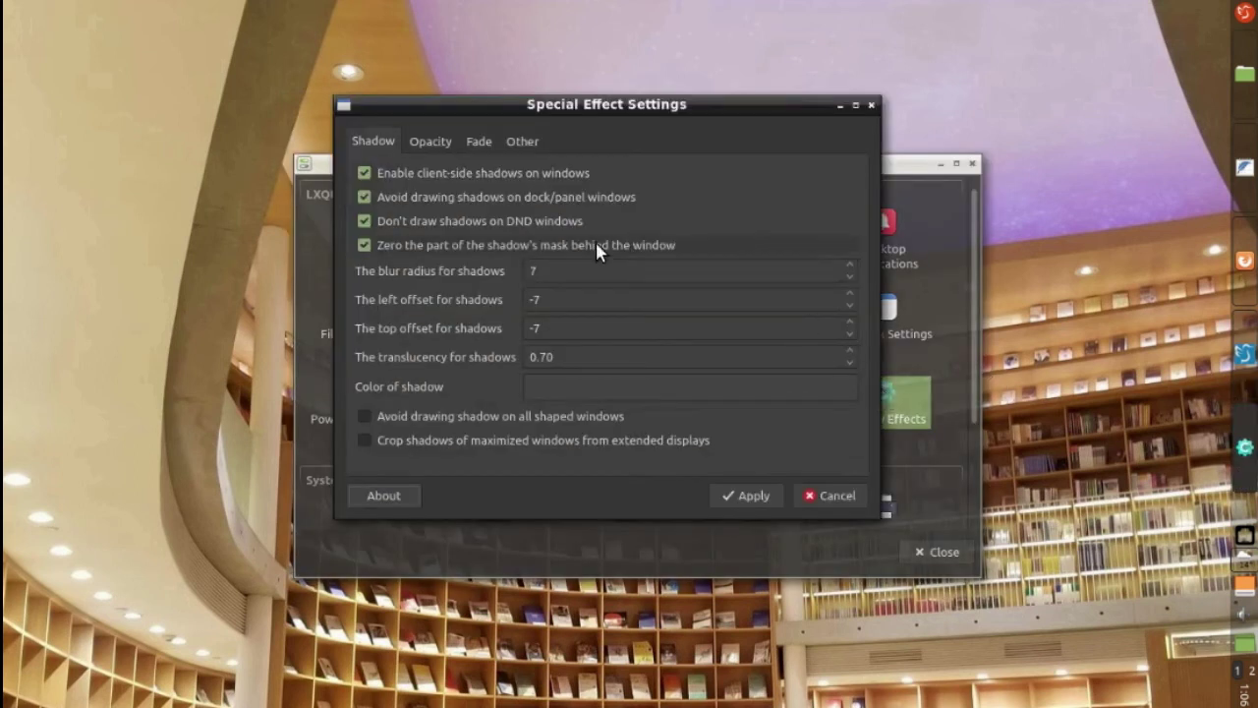
pyautogui.click(420, 143)
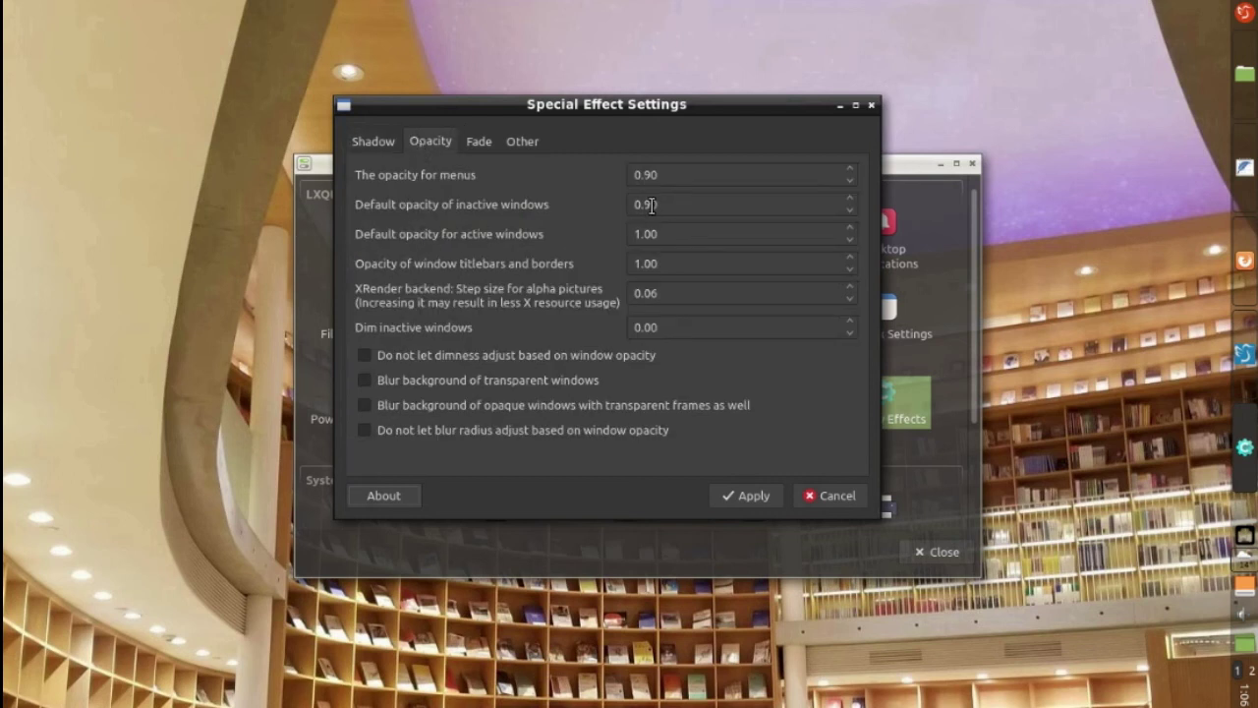
pyautogui.moveTo(502, 108); pyautogui.dragTo(285, 63)
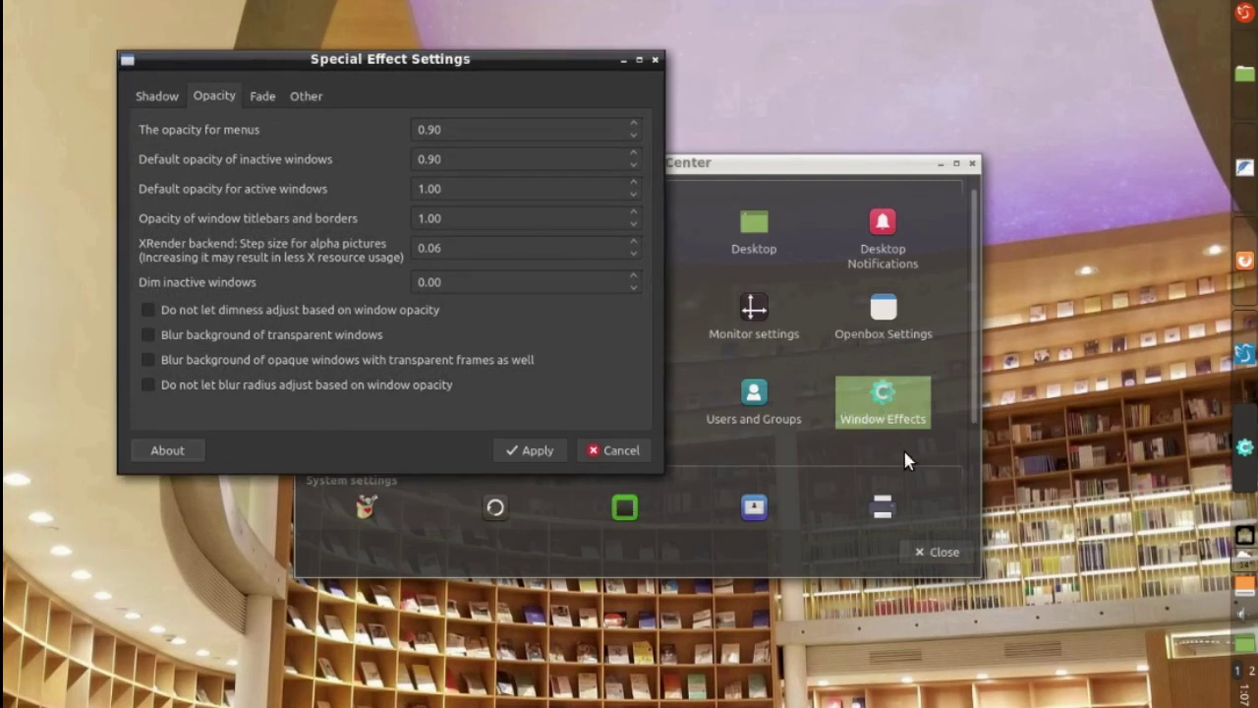
pyautogui.click(890, 167)
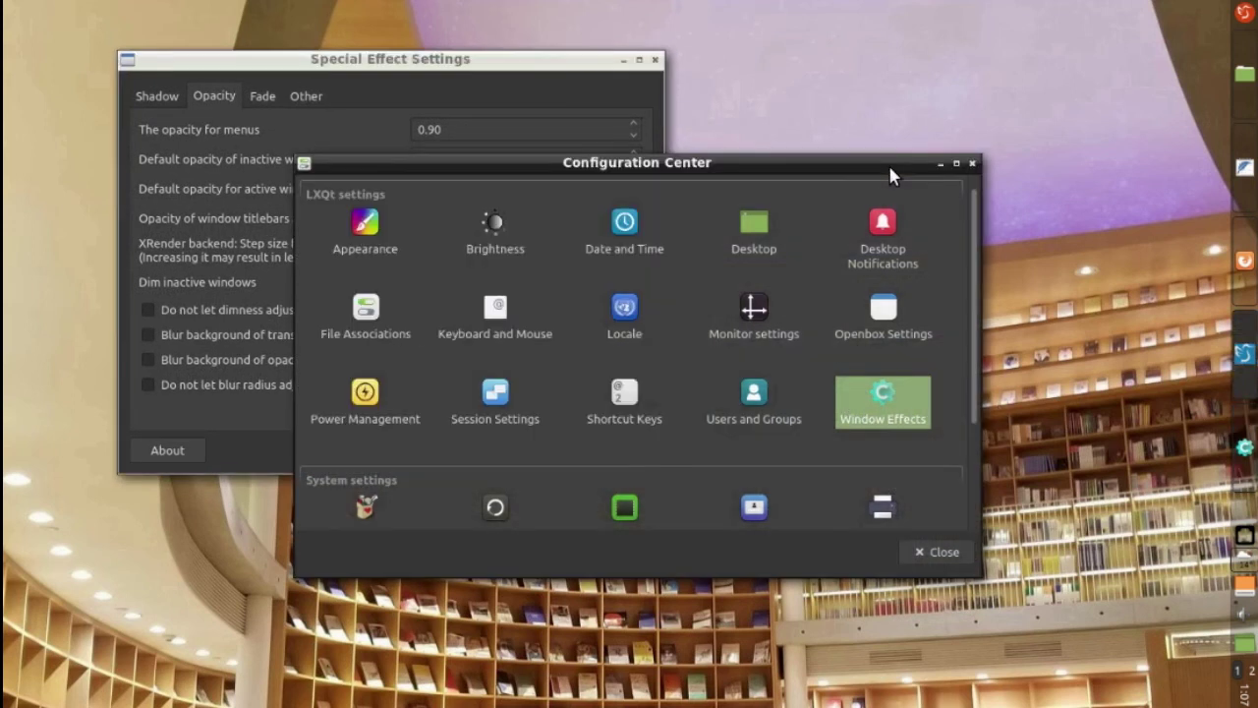
pyautogui.click(227, 61)
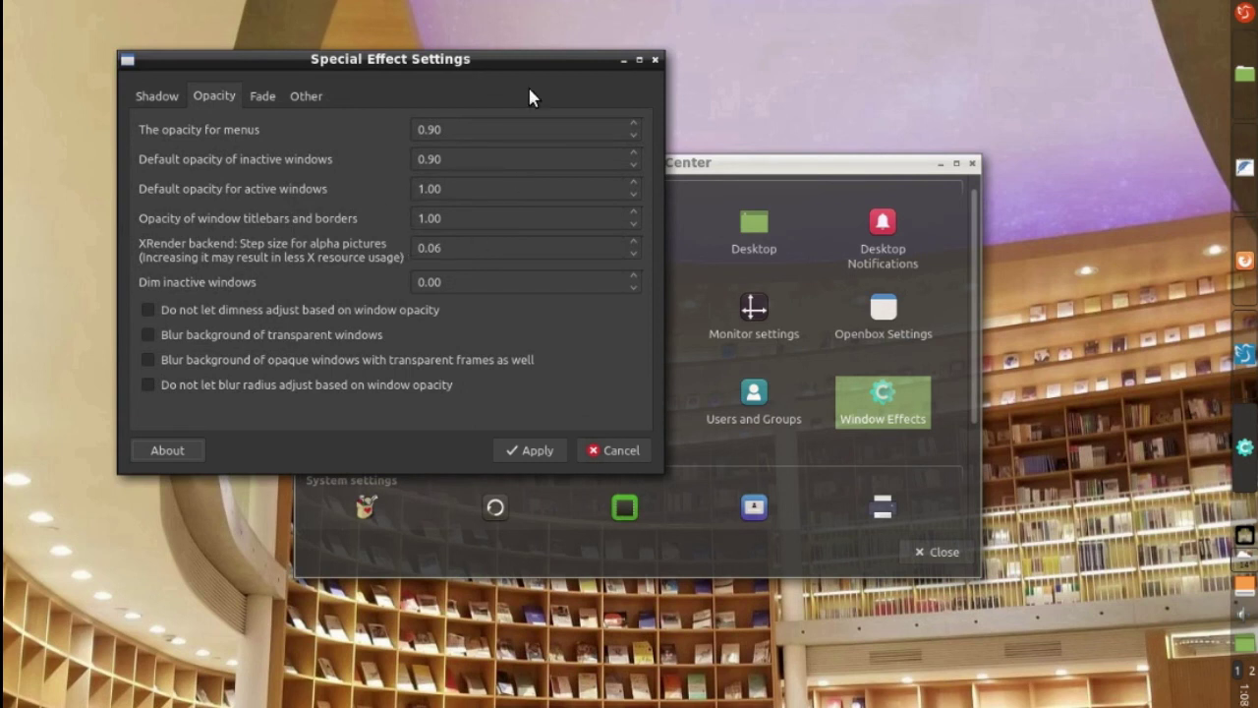
pyautogui.click(654, 60)
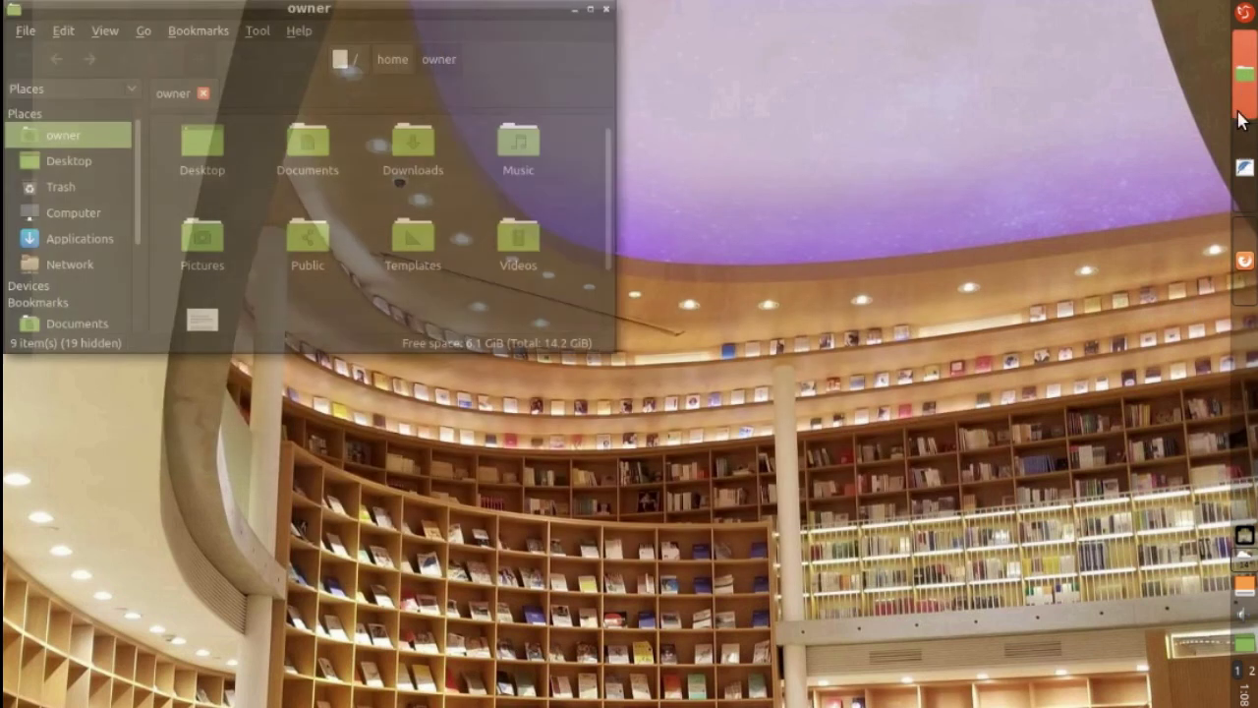
# - Launch FeatherPad and Firefox with the snapping guide, snapping Firefox to the right half
pyautogui.click(1244, 172)
pyautogui.click(1245, 260)
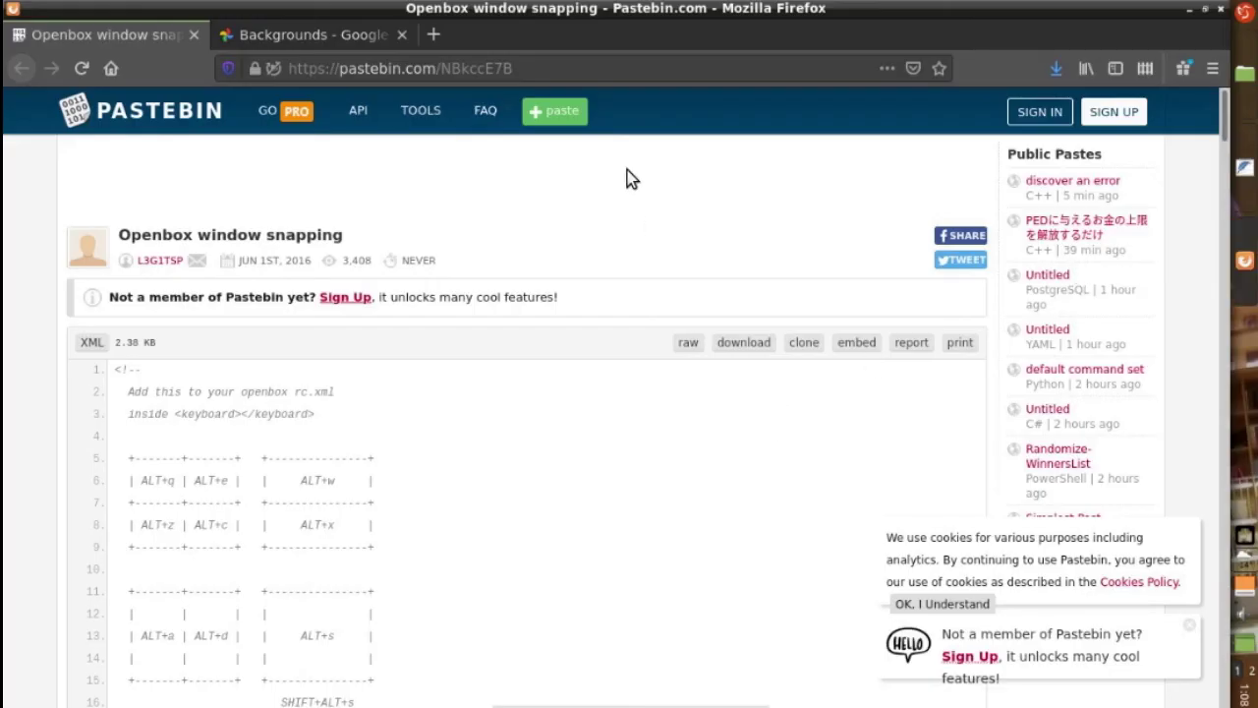
pyautogui.press('super+Right')
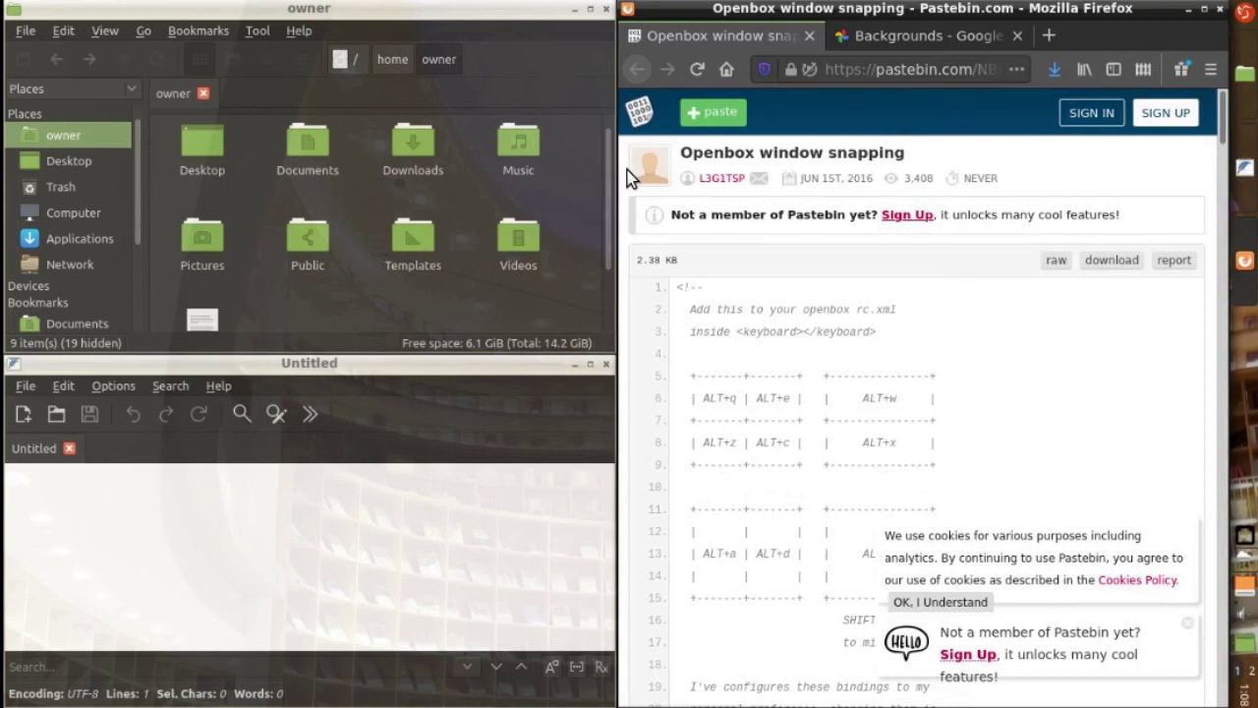
# - Cycle Firefox through bottom-left, bottom-right and top-right quarters, the left half, and full screen
pyautogui.hotkey('alt', 'z')
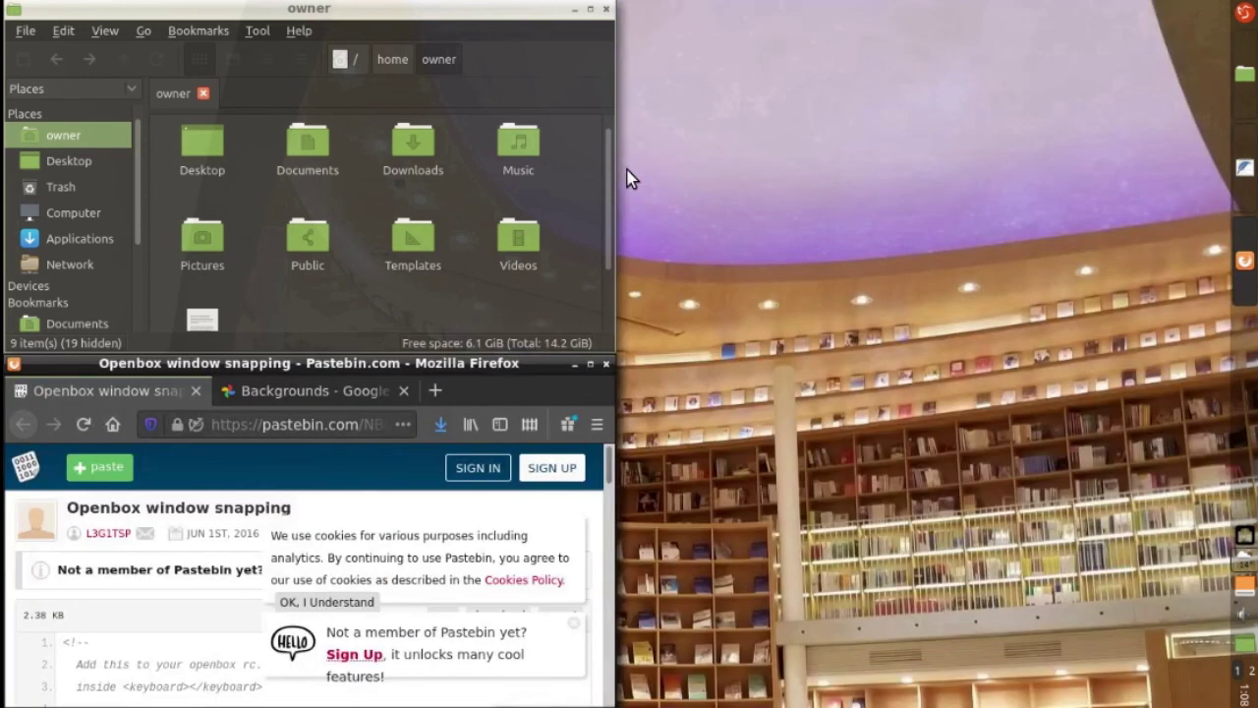
pyautogui.hotkey('alt', 'd')
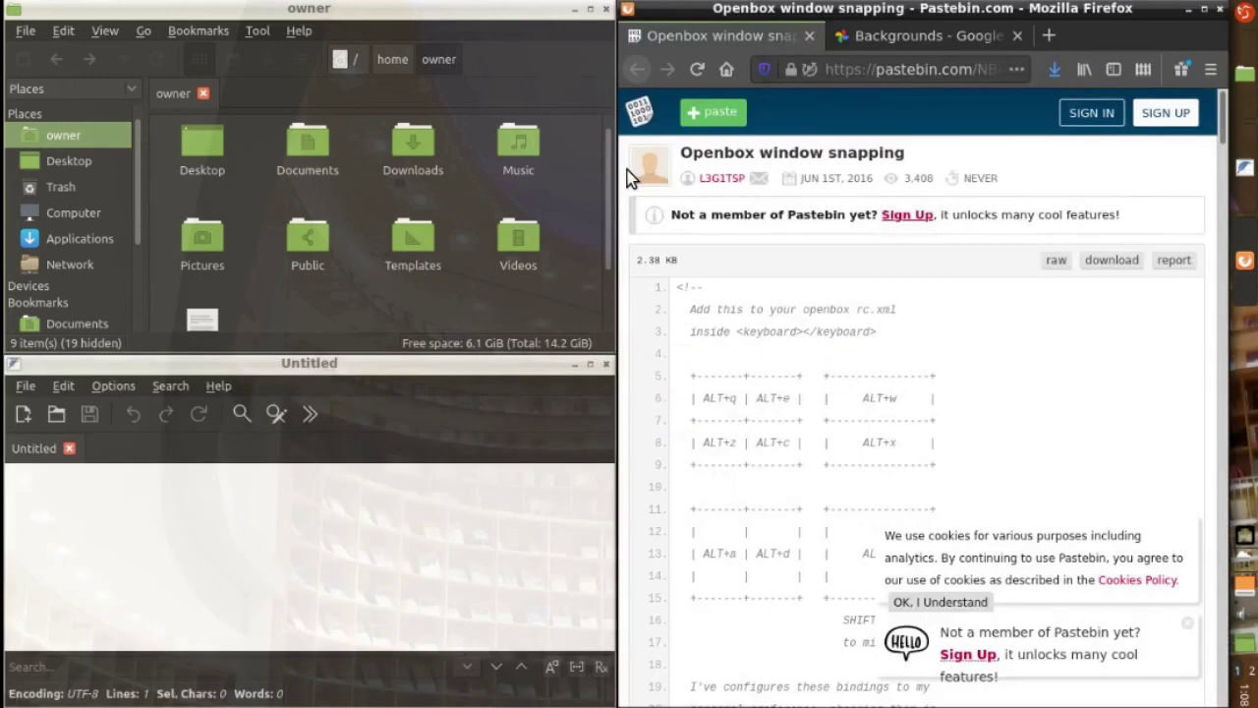
pyautogui.hotkey('alt', 'c')
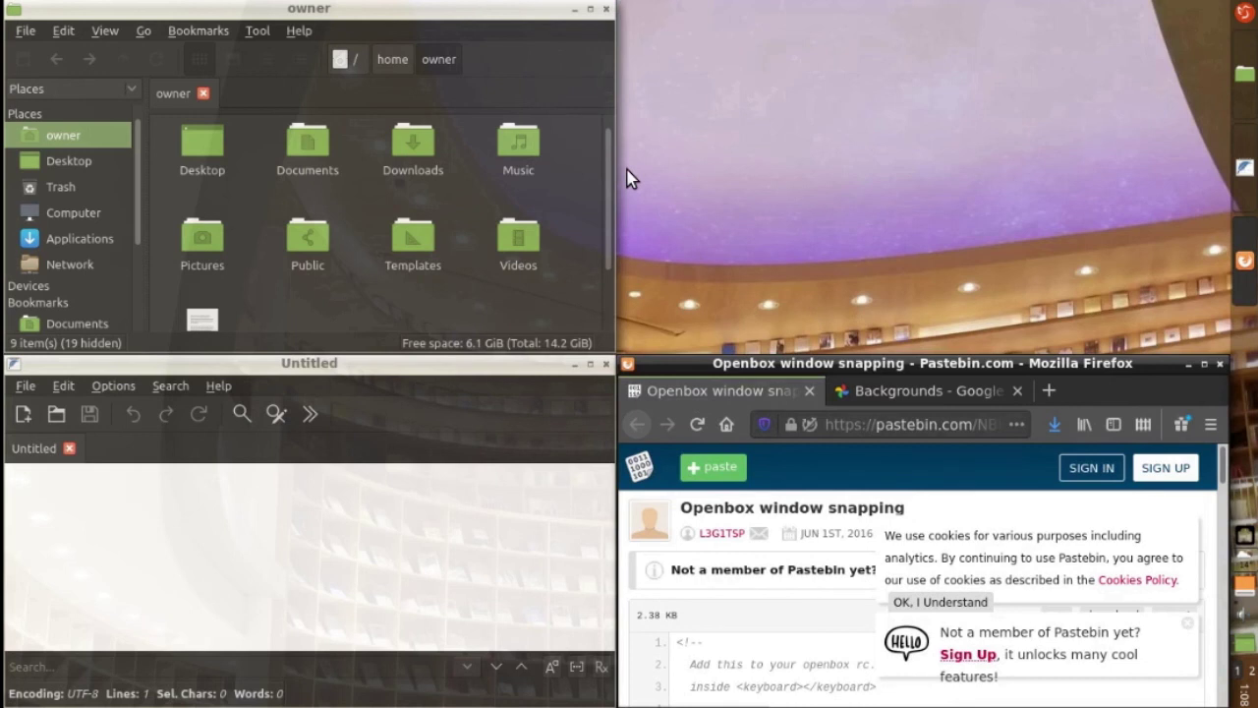
pyautogui.hotkey('alt', 'e')
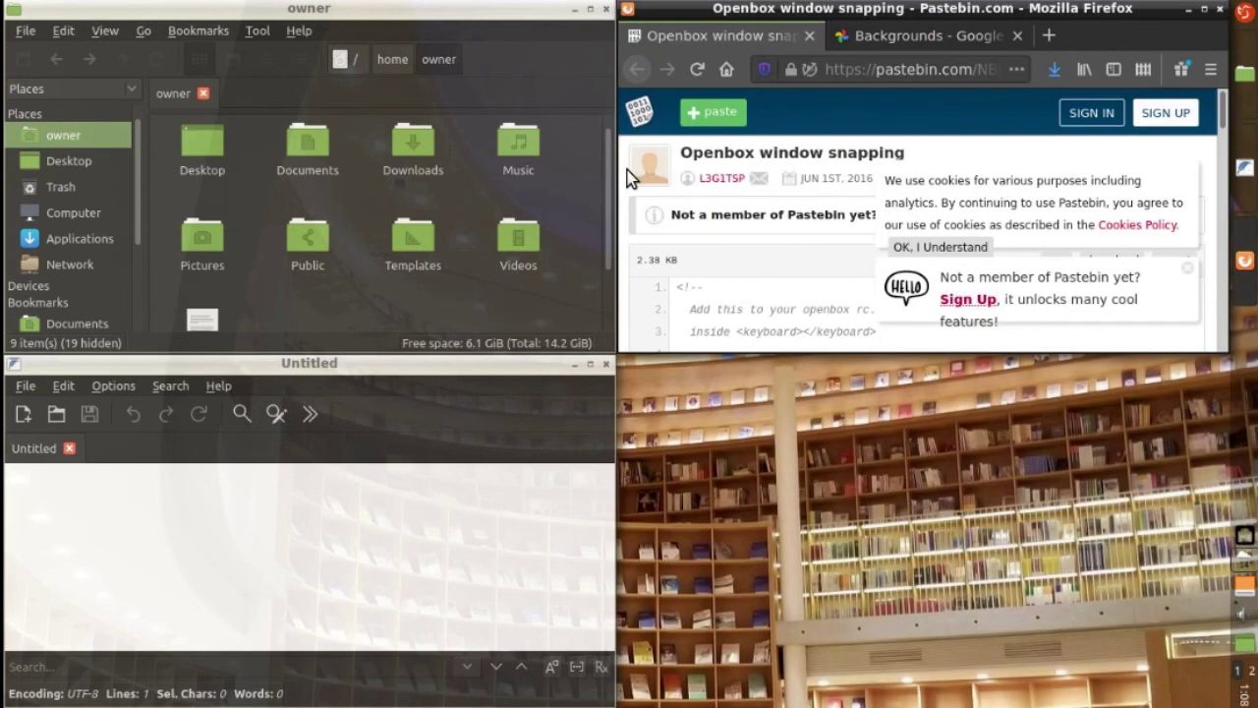
pyautogui.hotkey('alt', 'd')
pyautogui.hotkey('alt', 'a')
pyautogui.hotkey('alt', 's')
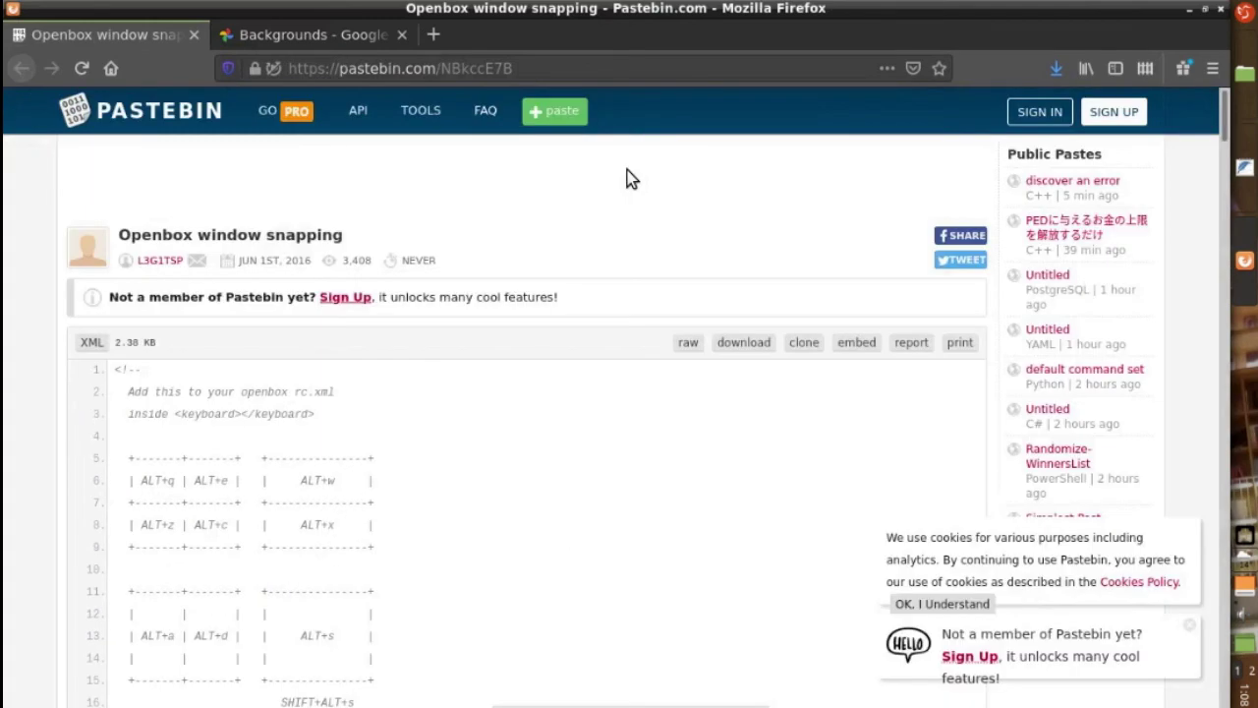
# - Snap Firefox to the left half, top-left quarter, top half, top-right quarter, then the right half
pyautogui.hotkey('alt', 'd')
pyautogui.hotkey('alt', 'a')
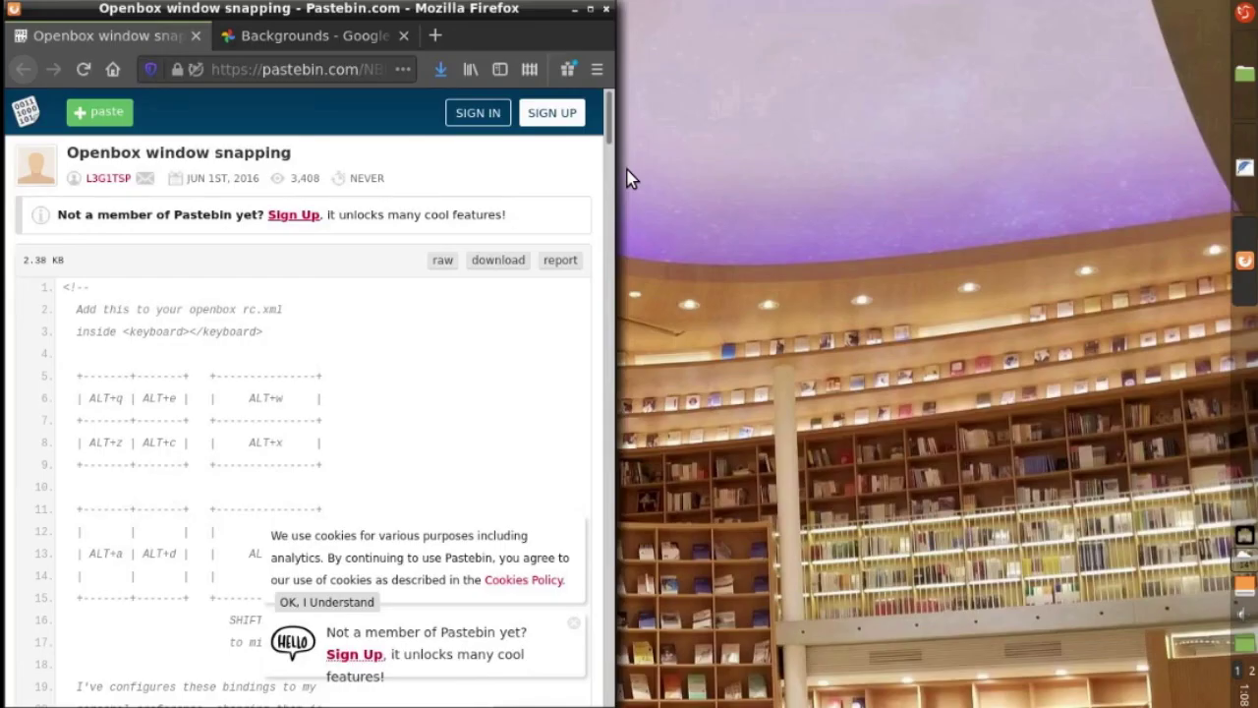
pyautogui.hotkey('alt', 'q')
pyautogui.hotkey('alt', 'w')
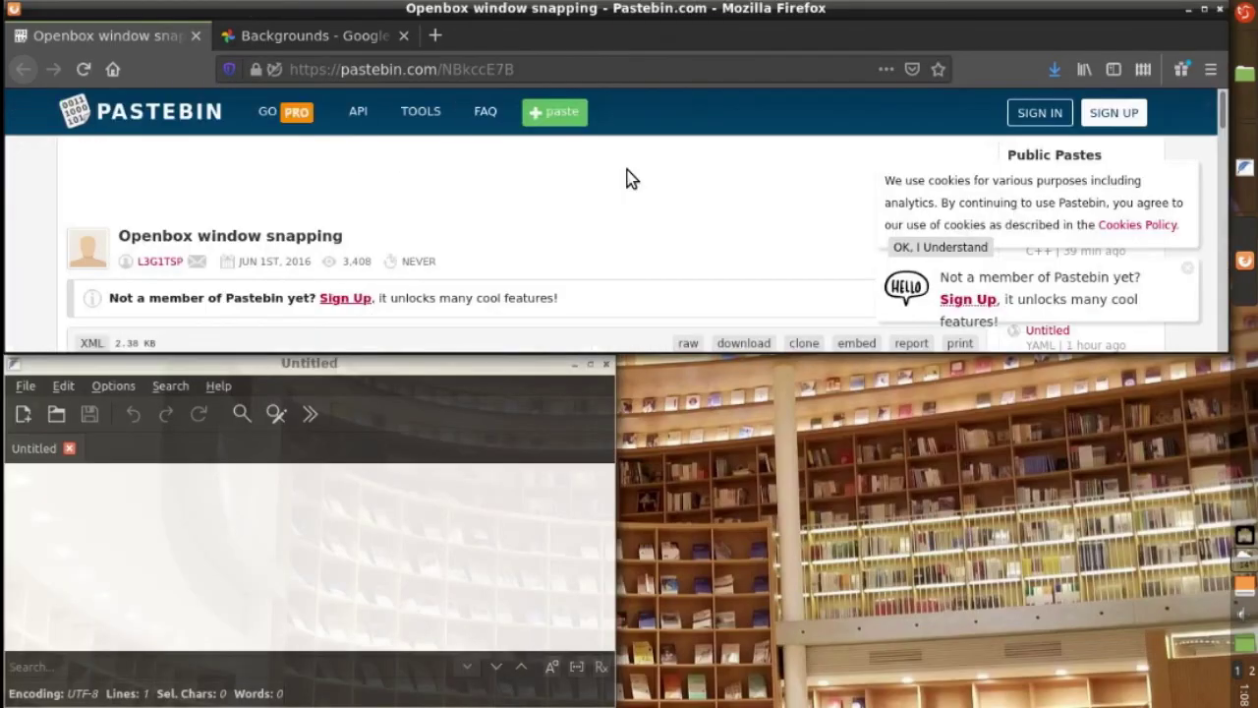
pyautogui.hotkey('alt', 'e')
pyautogui.hotkey('alt', 'd')
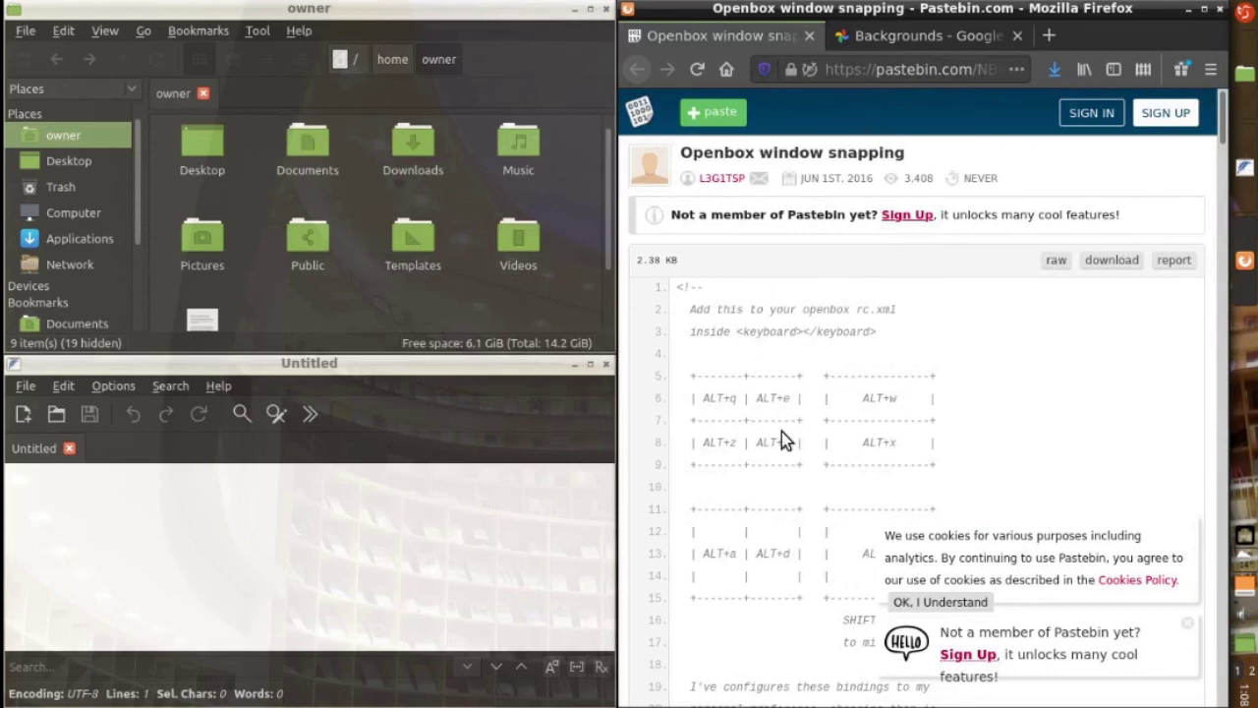
pyautogui.scroll(-4, 781, 439)
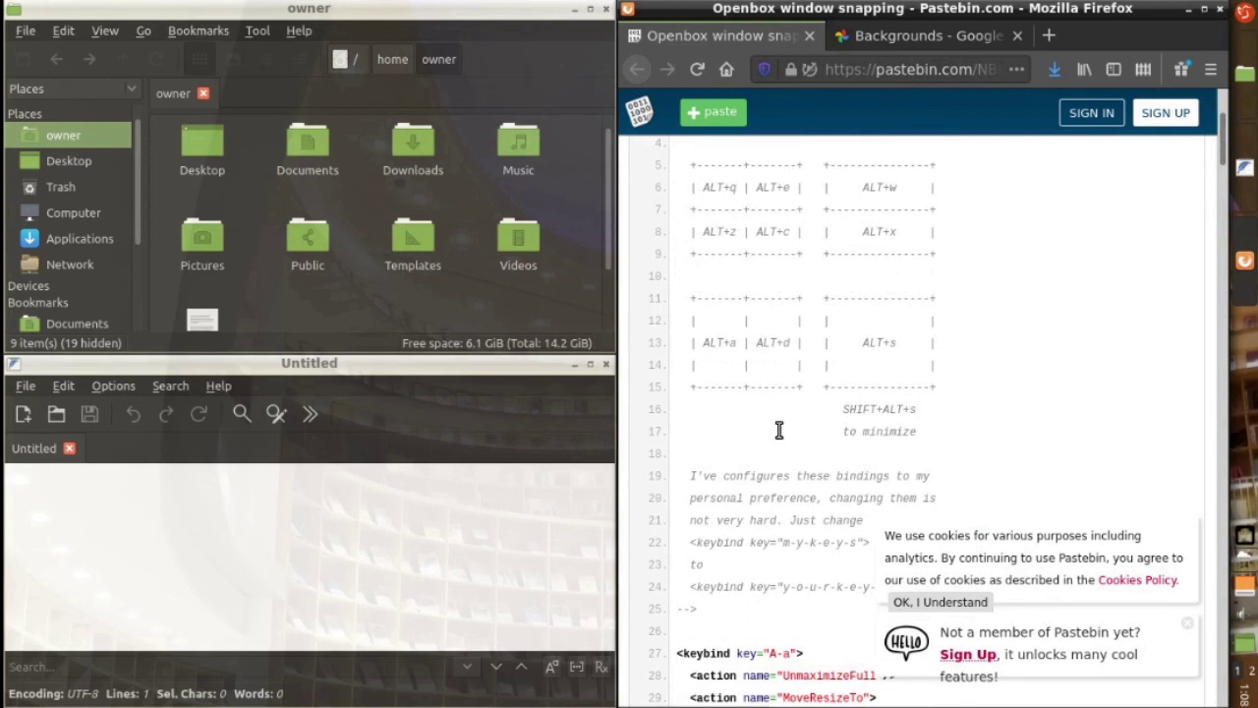
# - Hide every window with the right panel's show-desktop button to reveal the wallpaper
pyautogui.click(1244, 644)
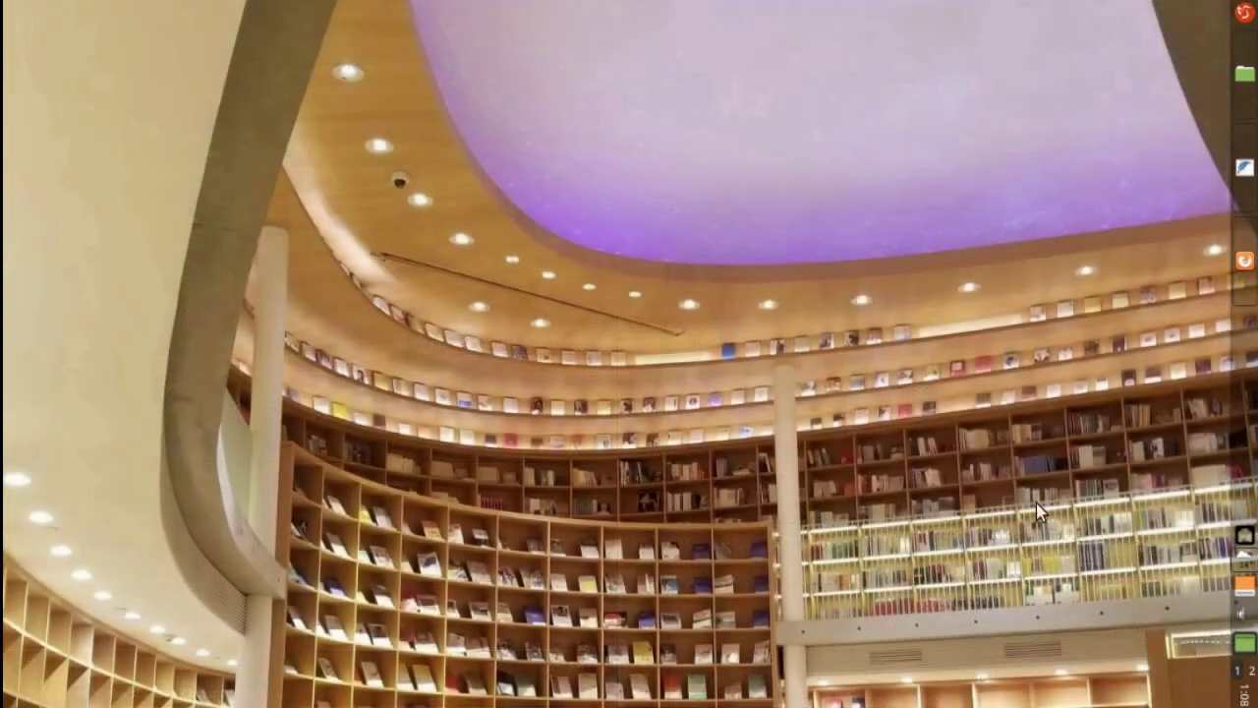